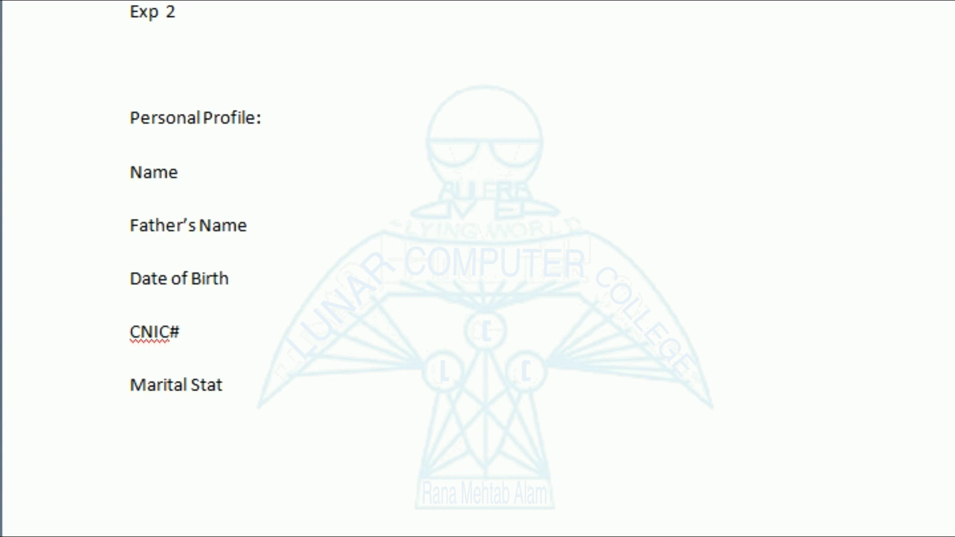
Step: Complete the Marital Status line and add Religious, Address and Contact No lines below it in the Personal Profile section
type("us")
key("Return")
type("Religious")
key("Return")
type("Address")
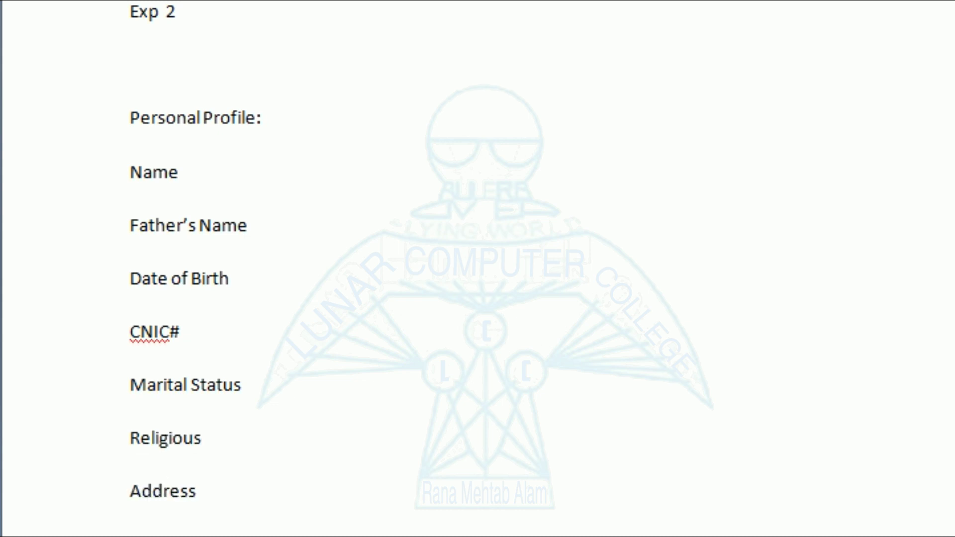
key("ctrl+Return")
type("c")
key("BackSpace")
type("Contact")
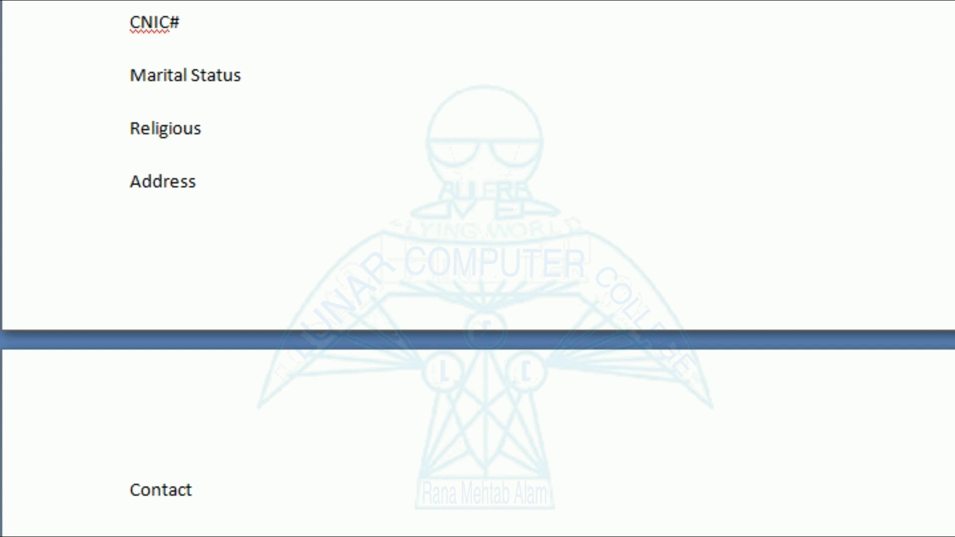
type("No")
Step: Center the Your name, Address, Email and Contact No lines at the beginning of the resume
left_click(197, 181)
scroll(478, 269, "up", 5)
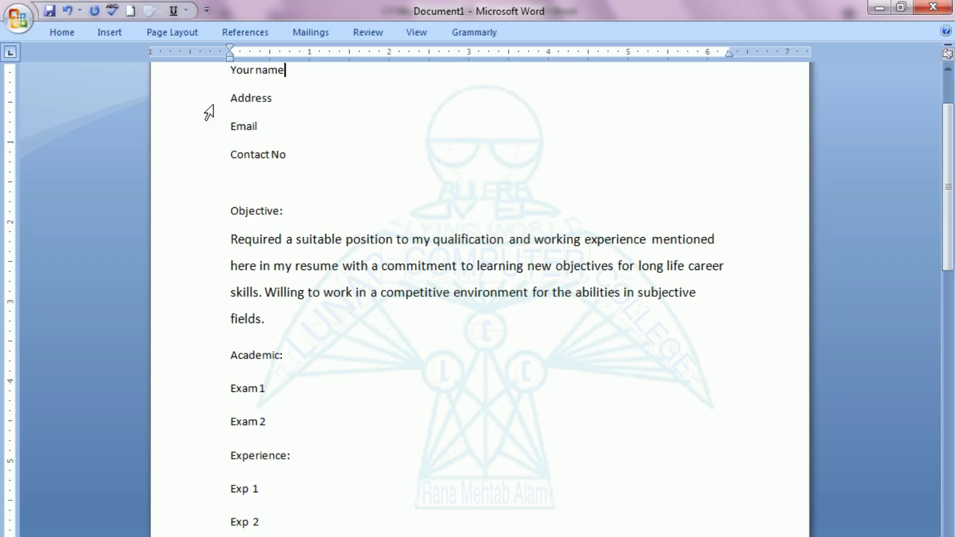
left_click_drag(230, 69, 290, 156)
left_click(102, 50)
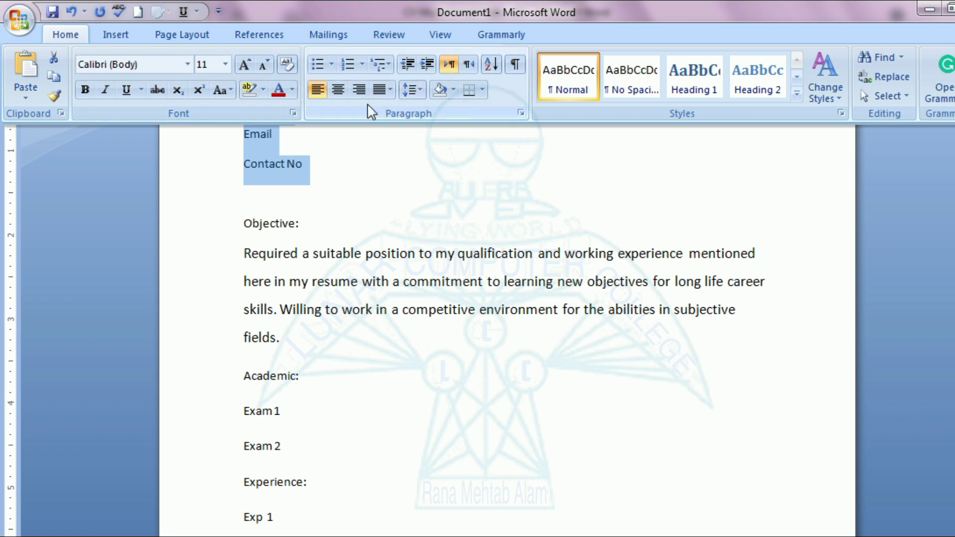
left_click(338, 90)
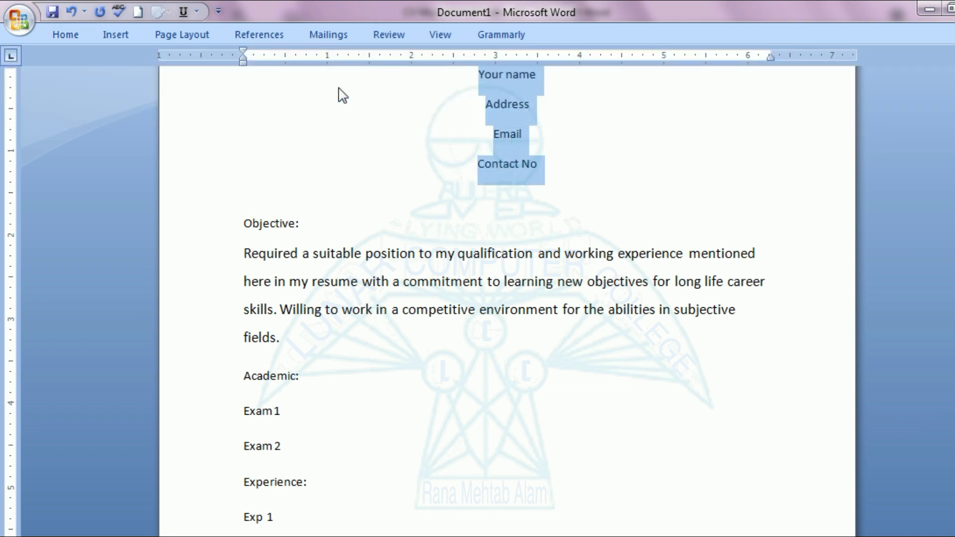
Step: Set the centered heading lines to 1.0 line spacing and remove the space after each paragraph
left_click(62, 36)
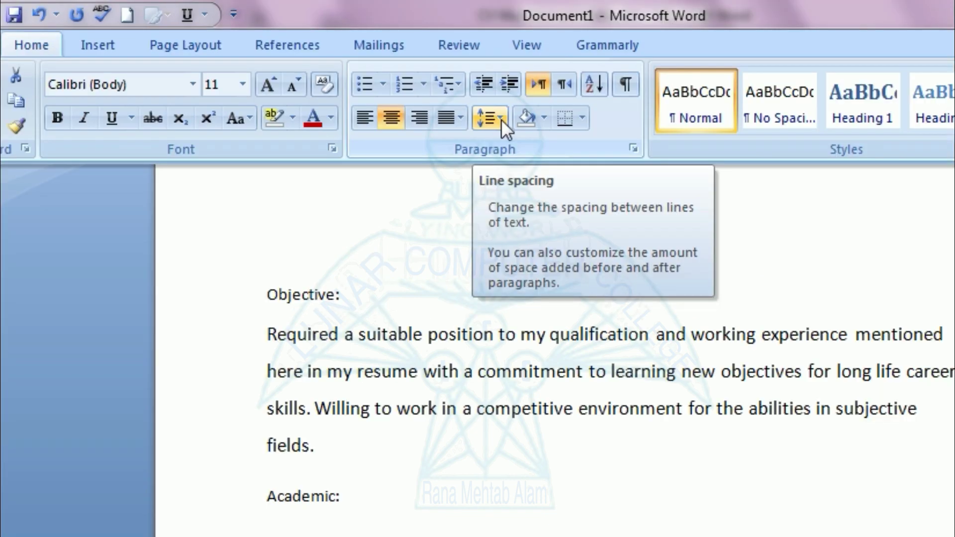
left_click(500, 118)
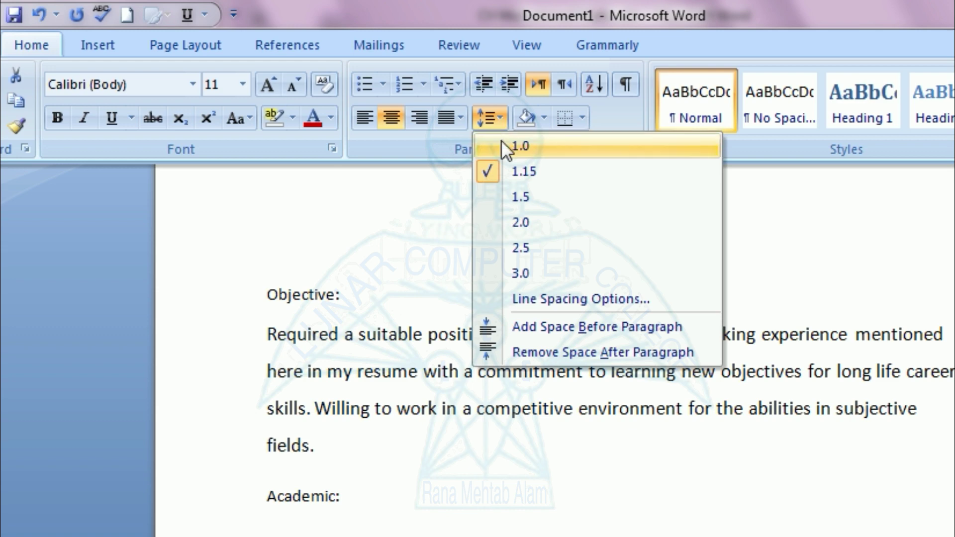
left_click(501, 139)
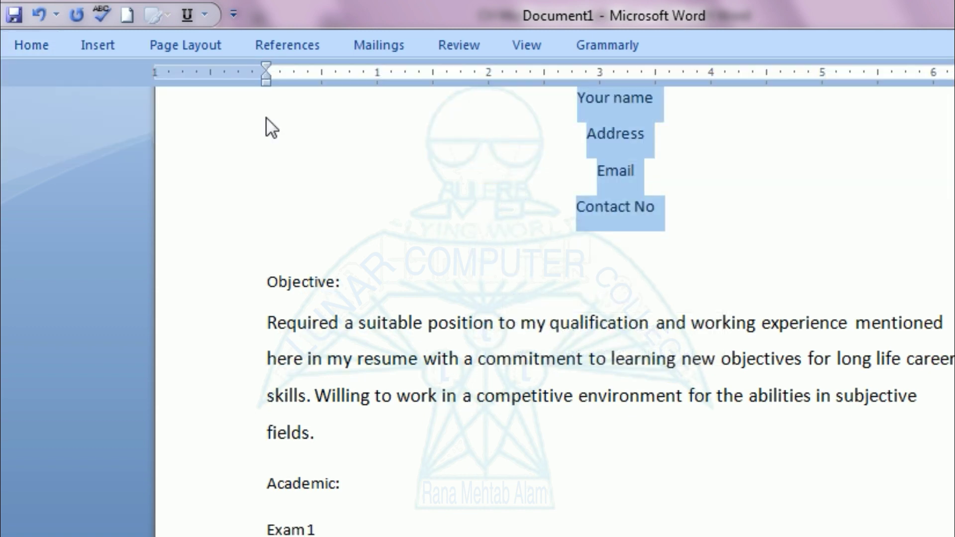
left_click(31, 44)
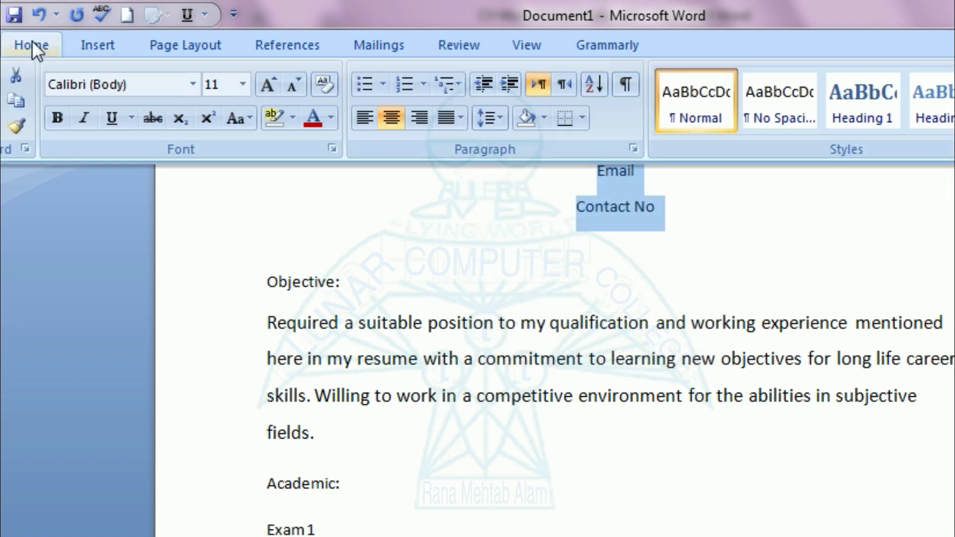
left_click(496, 117)
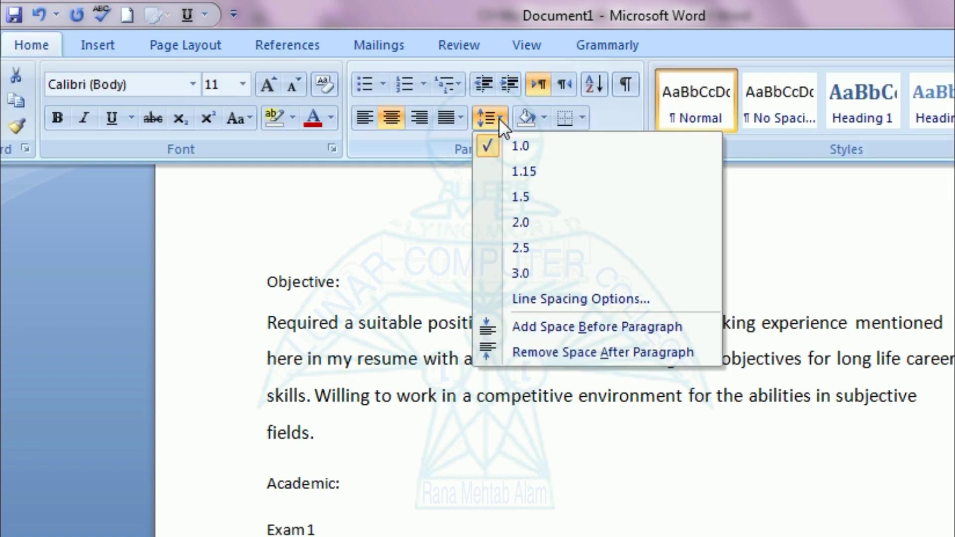
left_click(559, 344)
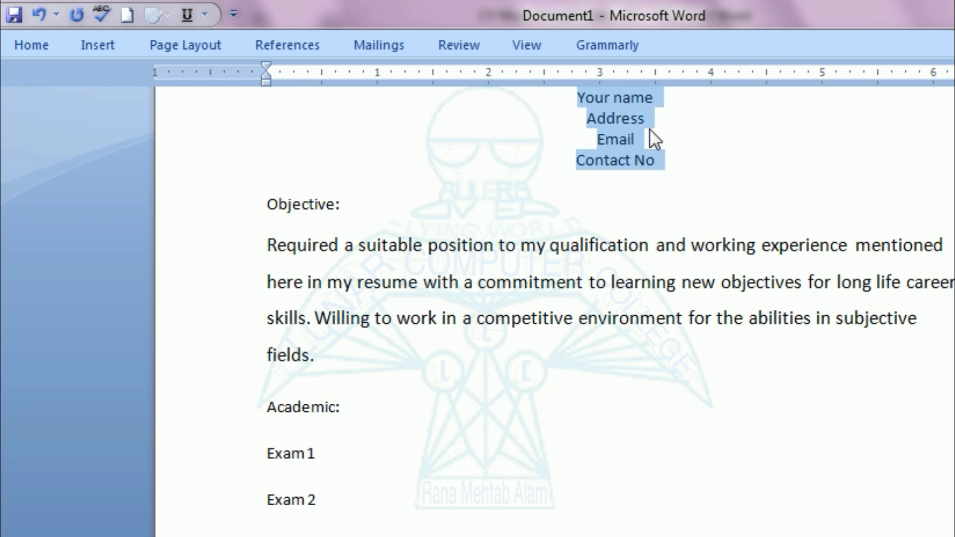
Step: Set the font size of the Your name line to 30
left_click(628, 118)
triple_click(621, 96)
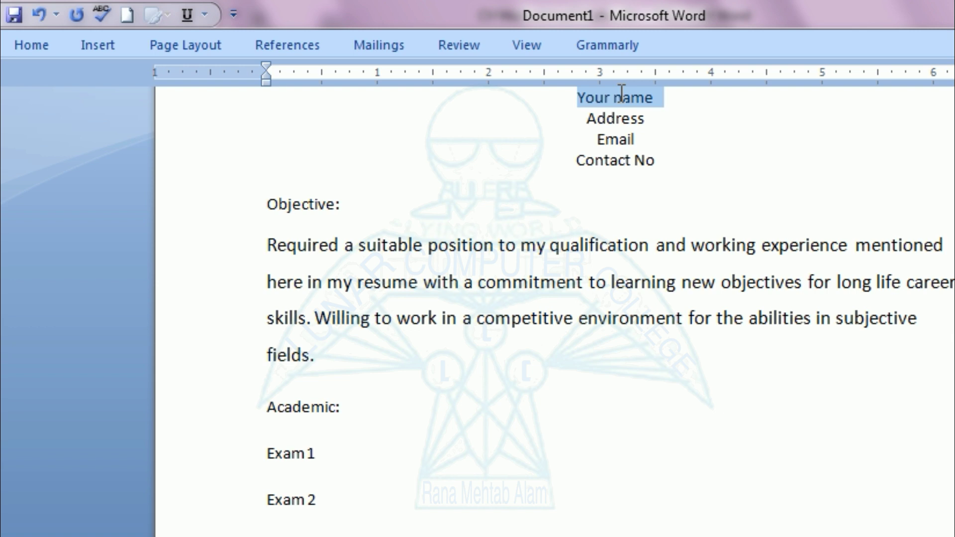
left_click(40, 45)
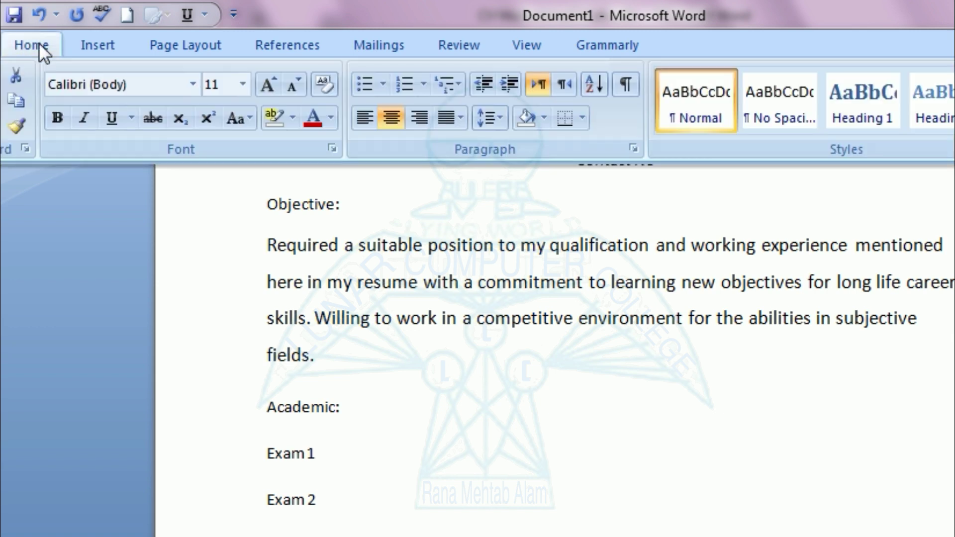
left_click(221, 83)
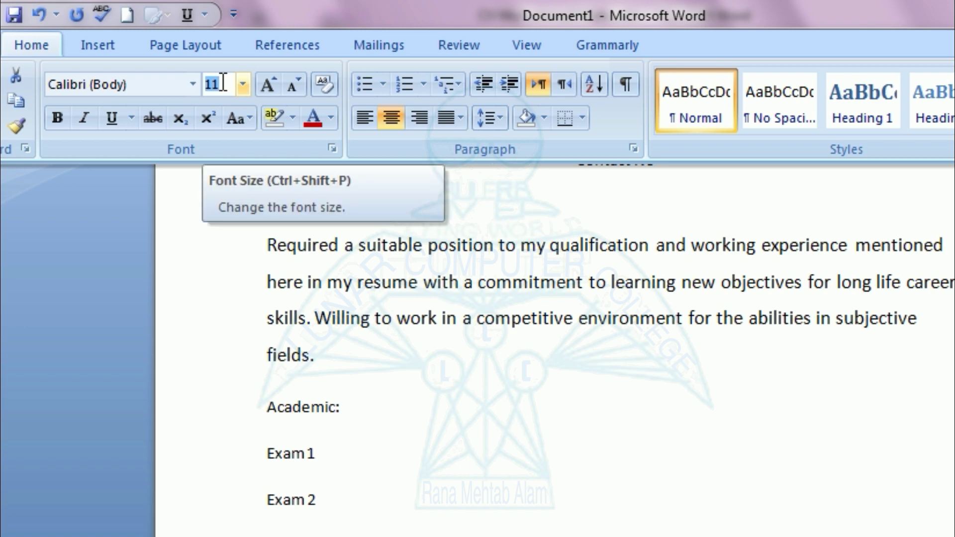
type("30")
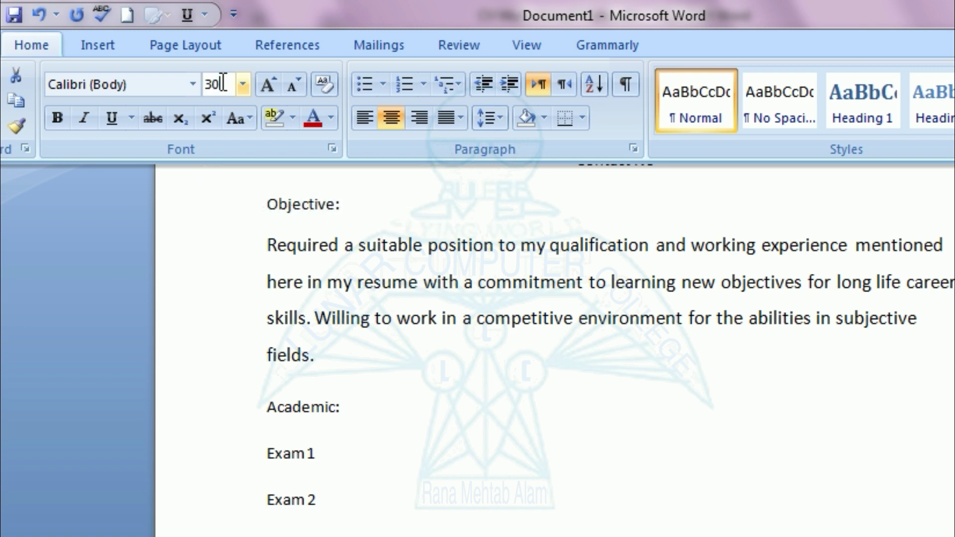
key("Return")
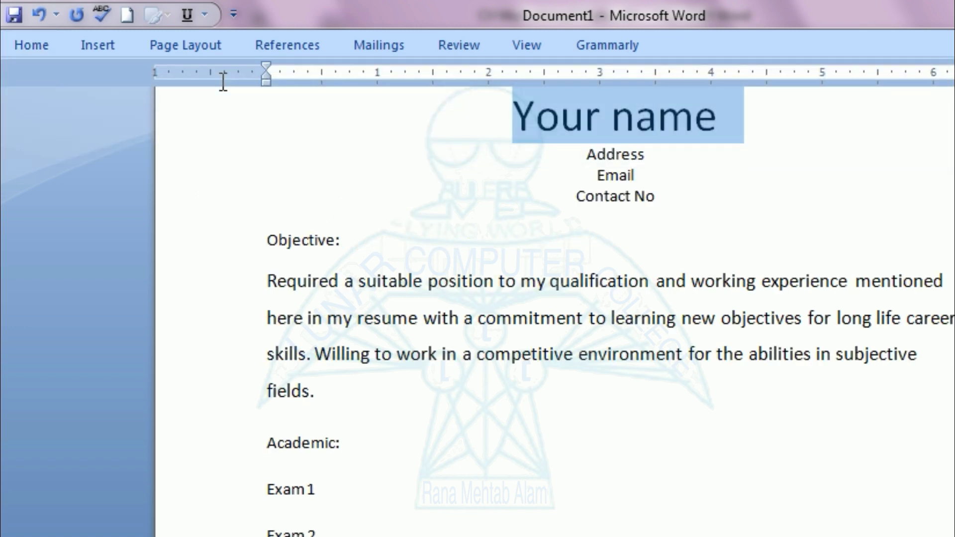
Step: Set the font size of the Address line under Your name to 20
left_click_drag(589, 153, 649, 150)
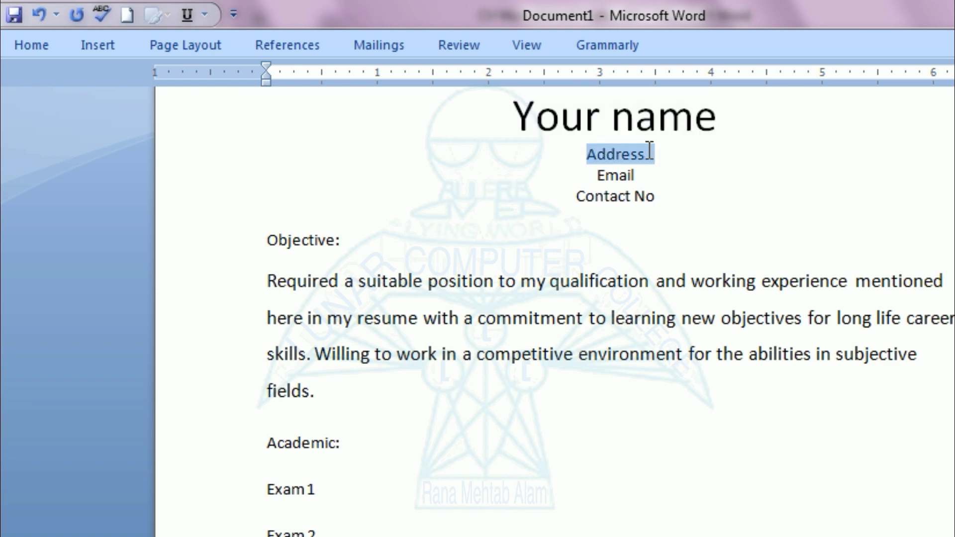
left_click(26, 44)
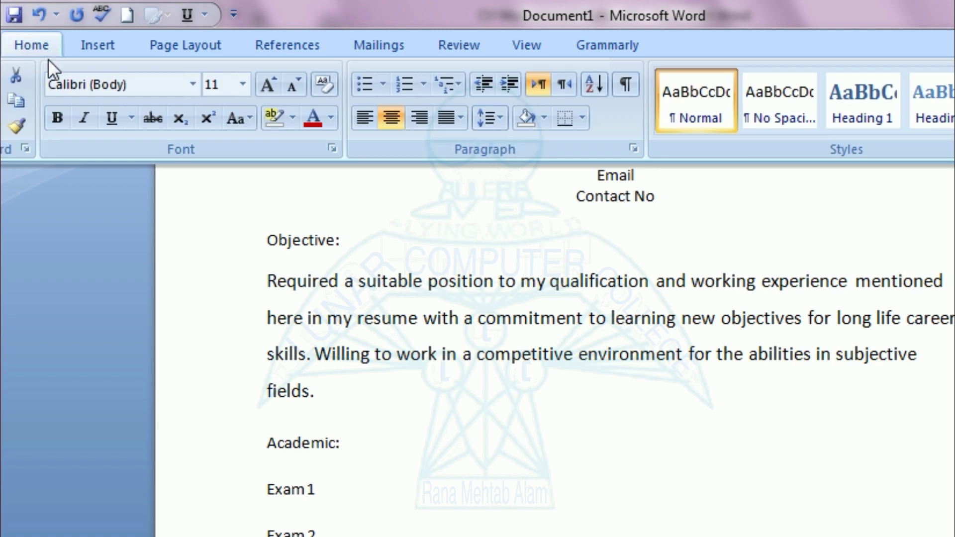
left_click(224, 85)
type("20")
key("Return")
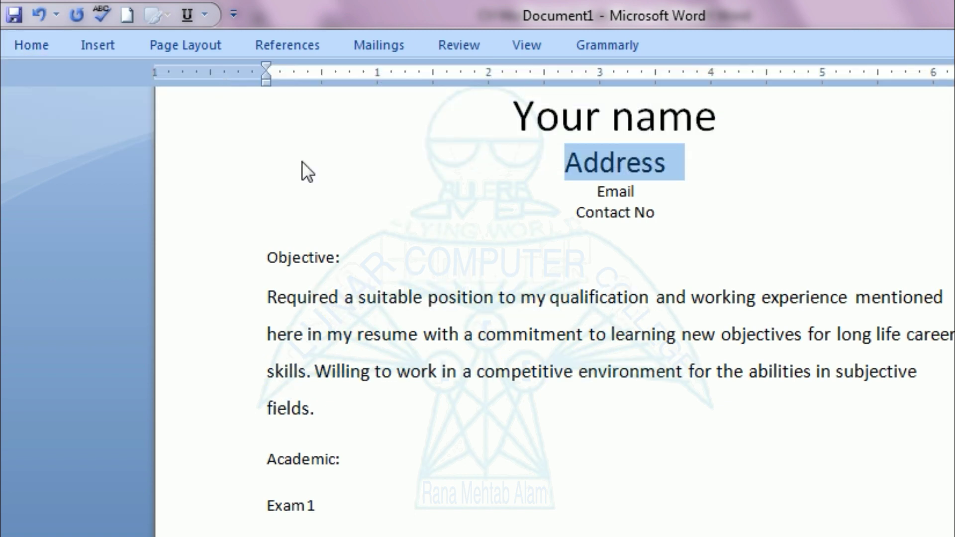
Step: Set the font size of the centered Email and Contact No lines to 16
left_click_drag(599, 192, 652, 216)
left_click(35, 46)
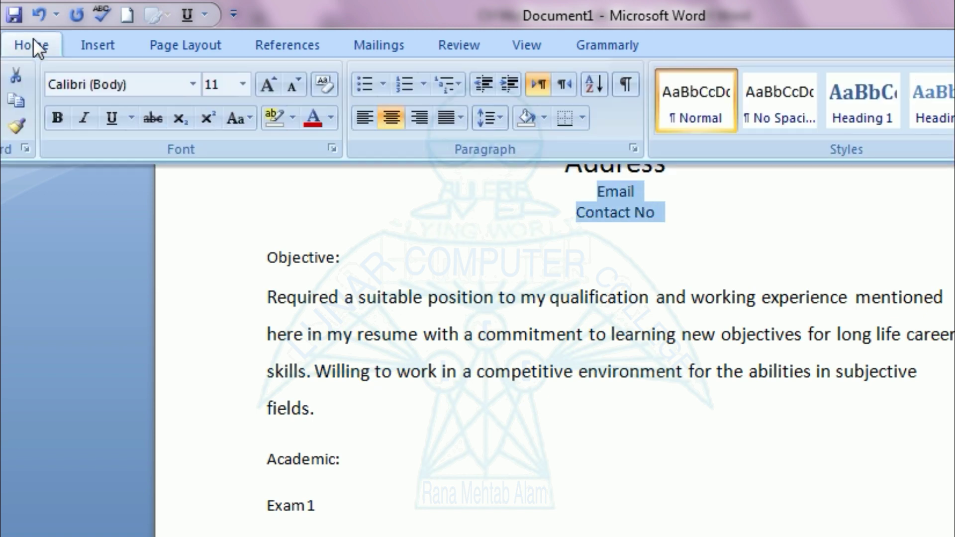
left_click(224, 90)
type("16")
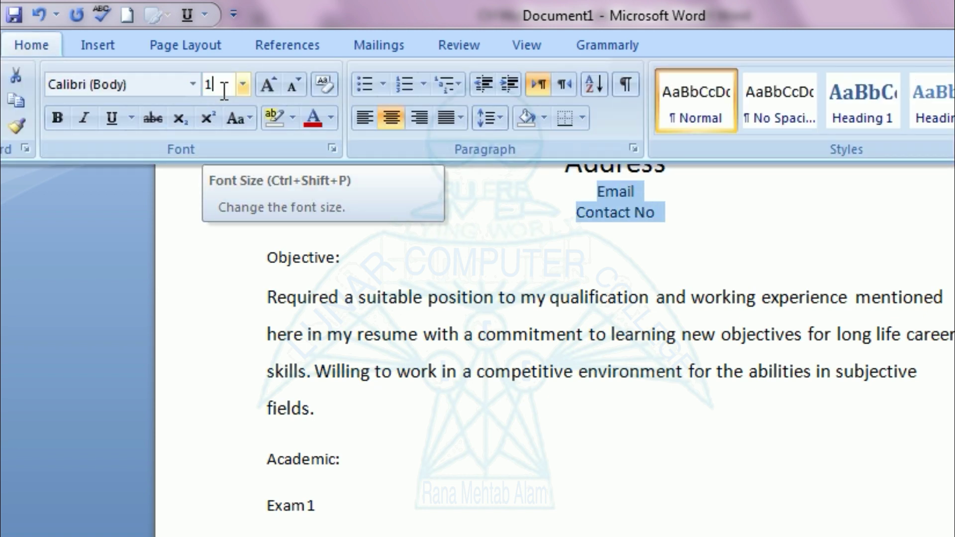
key("Return")
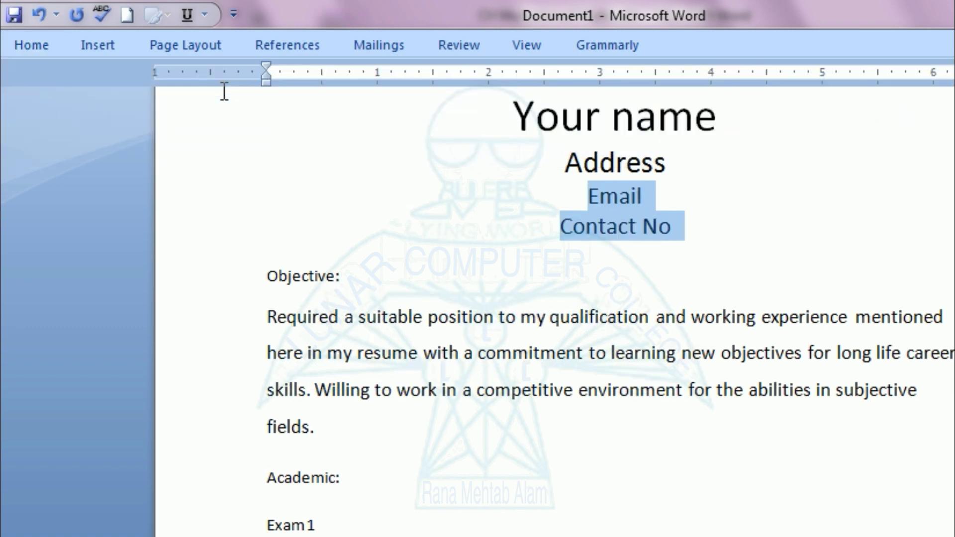
left_click(624, 354)
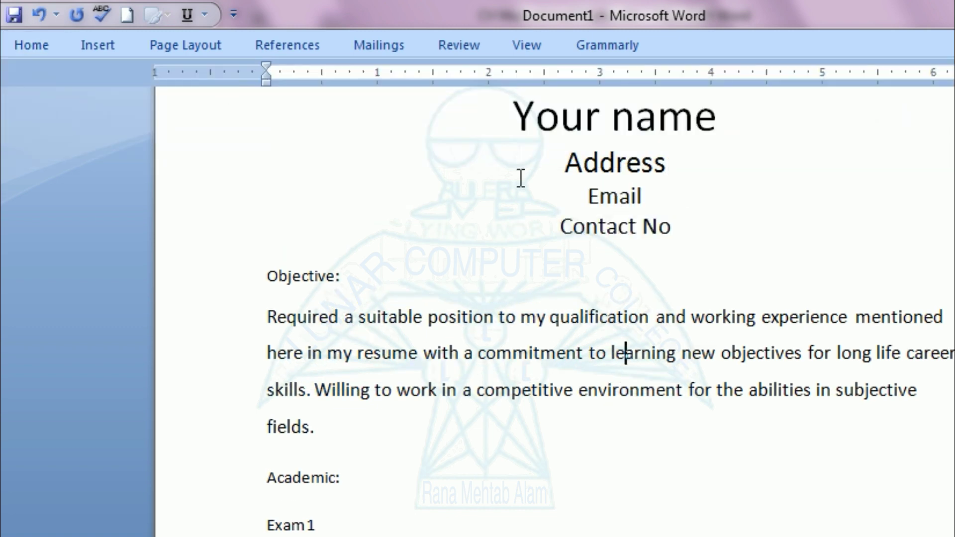
Step: Make the Your name line bold
left_click_drag(507, 117, 720, 128)
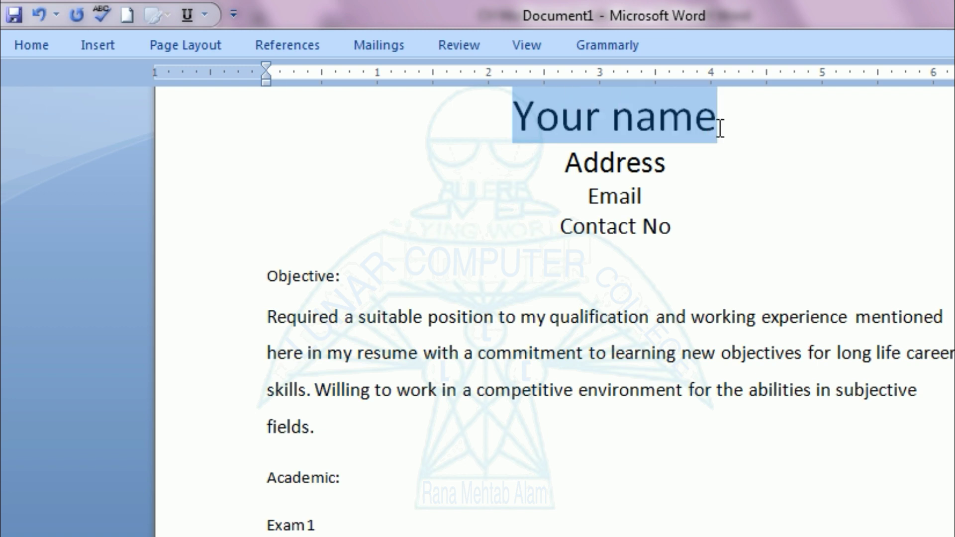
left_click(36, 43)
left_click(57, 119)
left_click(694, 354)
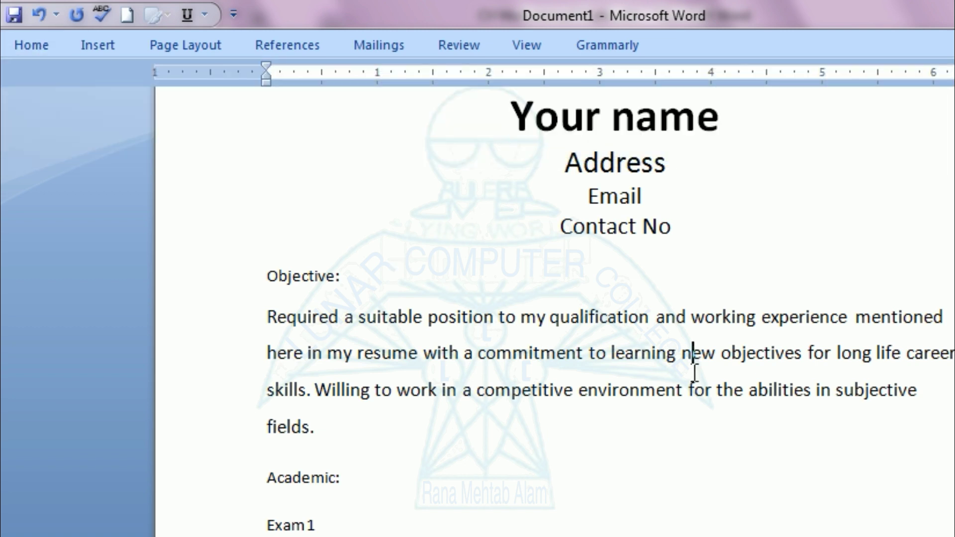
Step: Change the font of the Objective, Academic, Experience and Personal Profile headings to Arial Black
left_click(230, 290)
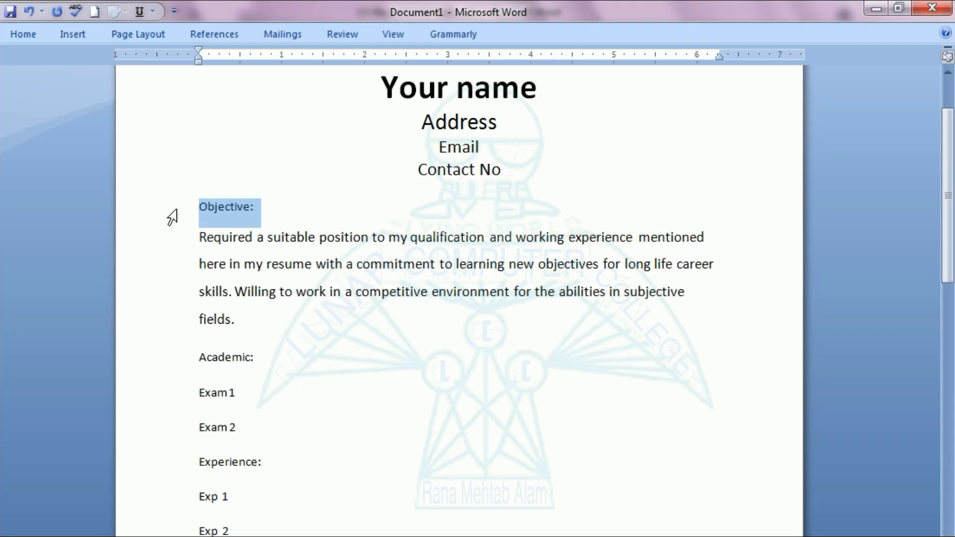
left_click(149, 362, "ctrl")
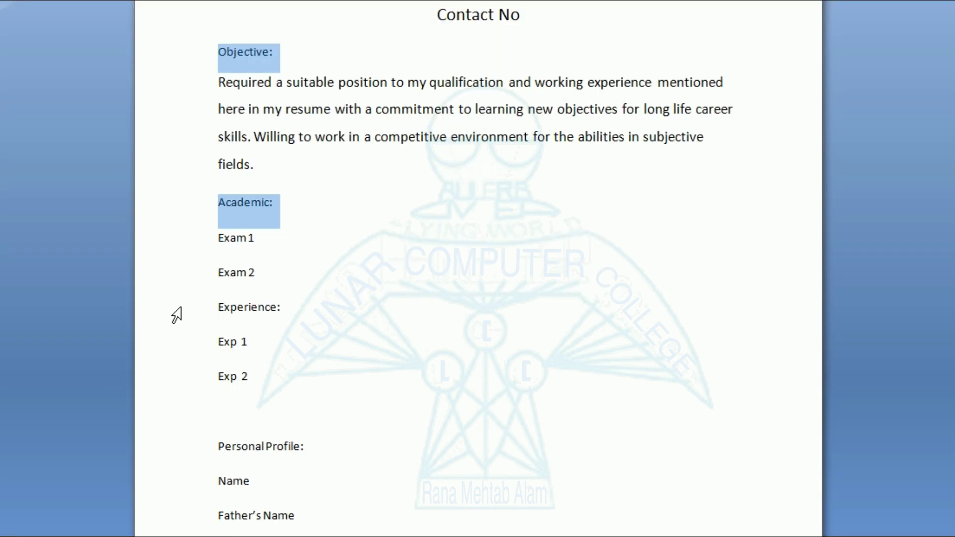
left_click(163, 462, "ctrl")
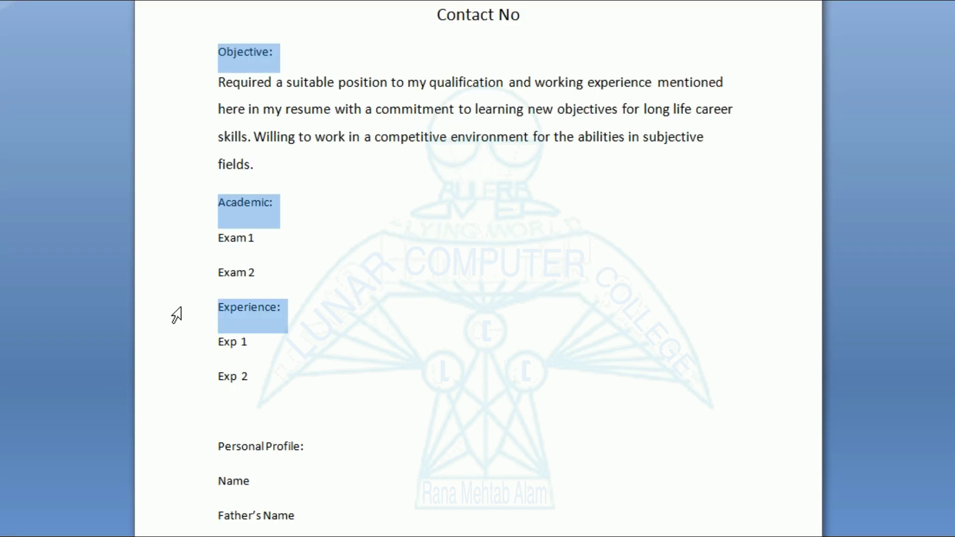
left_click(181, 461, "ctrl")
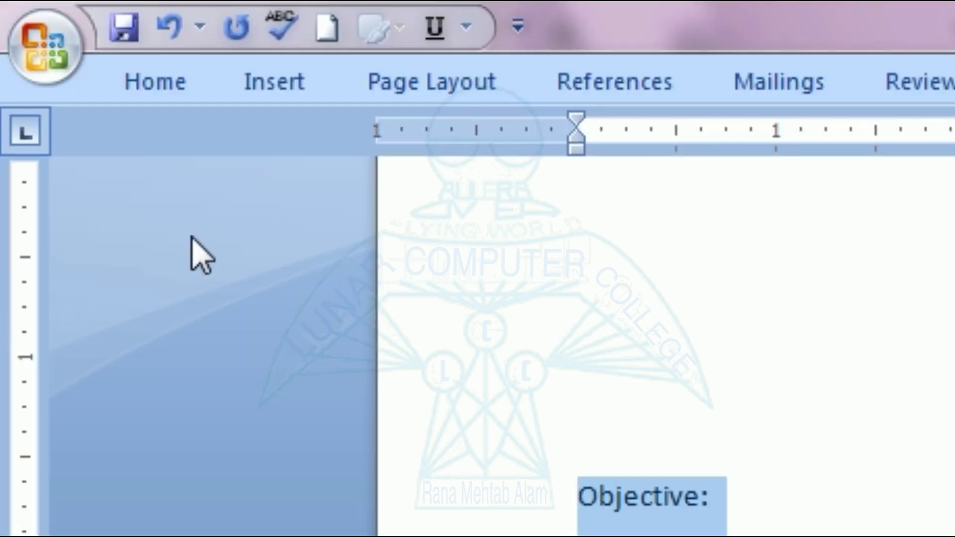
left_click(149, 81)
left_click(264, 146)
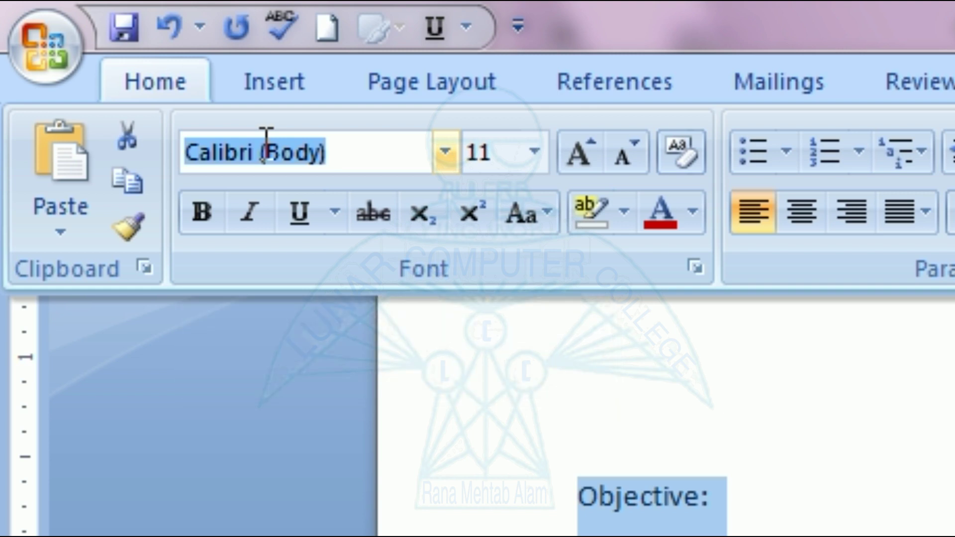
type("Arial Black")
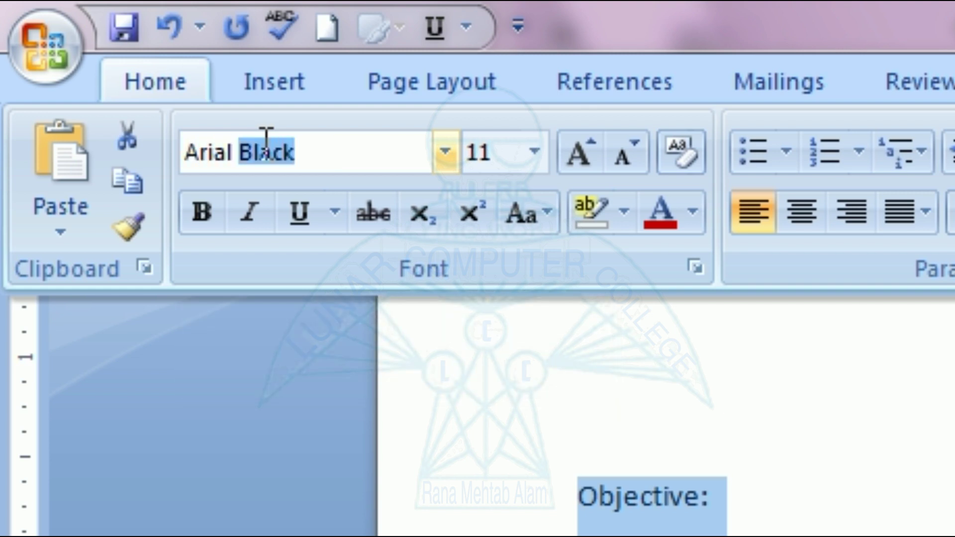
key("Return")
left_click(426, 435)
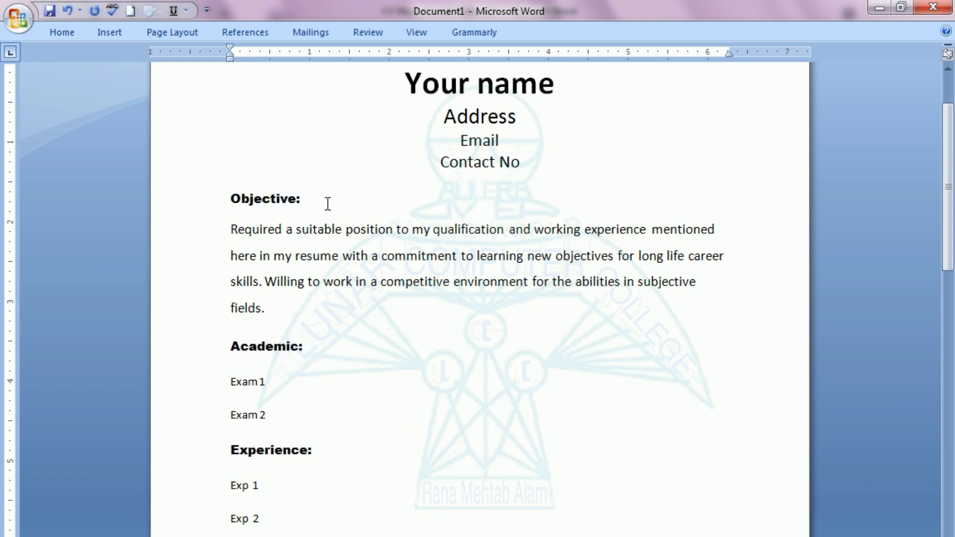
Step: Indent the first line of the paragraph under the Objective heading
left_click(244, 195)
left_click(134, 366)
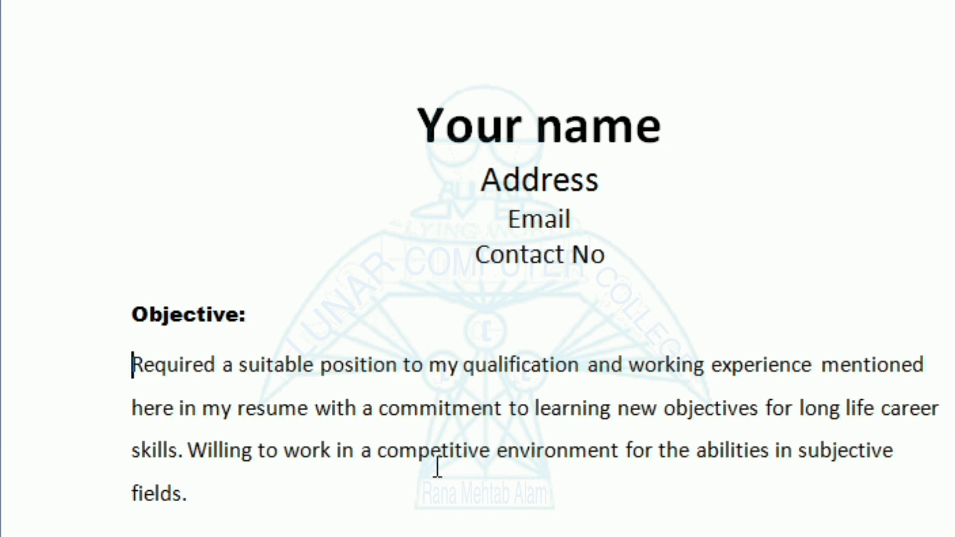
key("Tab")
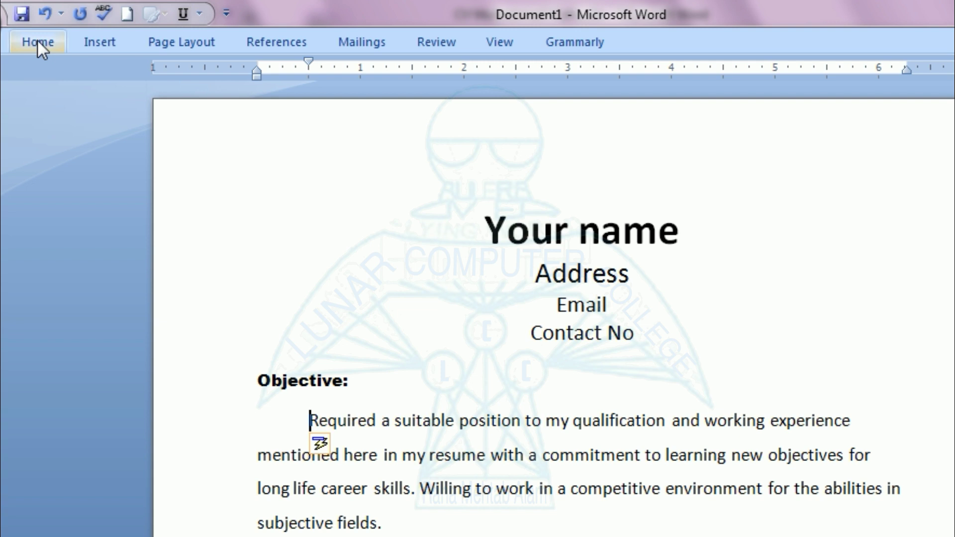
Step: Justify the paragraph under the Objective heading
left_click(38, 41)
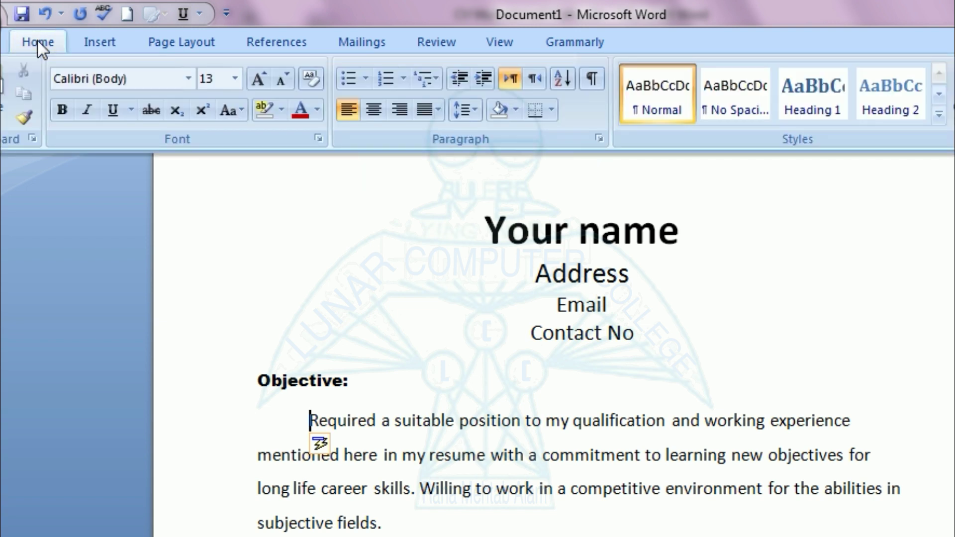
left_click(428, 108)
left_click(454, 135)
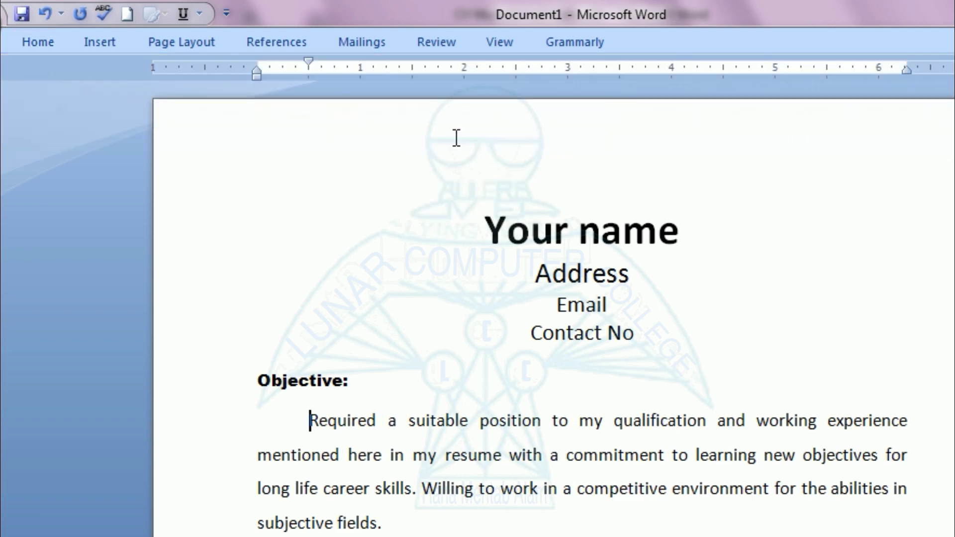
Step: Set the line spacing of the whole Objective paragraph to 1.5
key("ctrl+shift+Down")
left_click(39, 43)
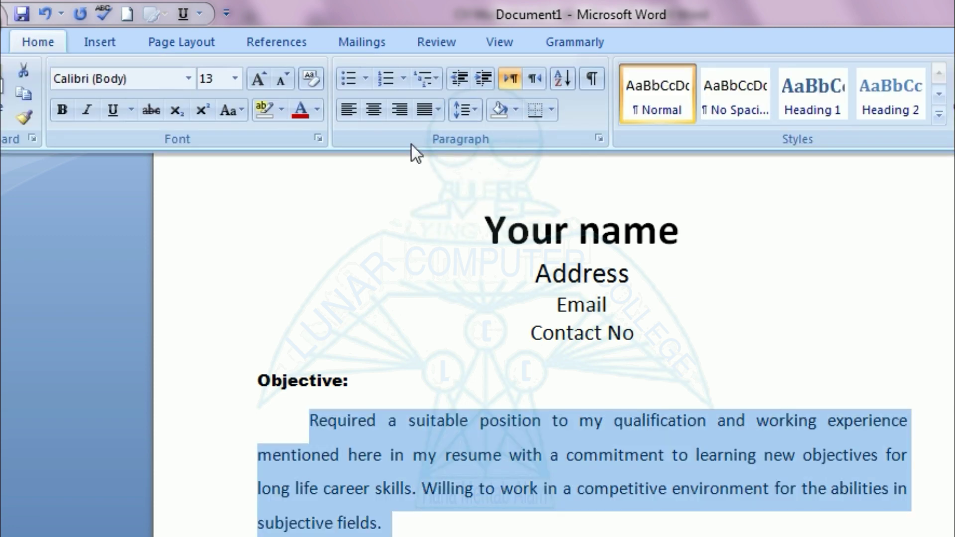
left_click(469, 110)
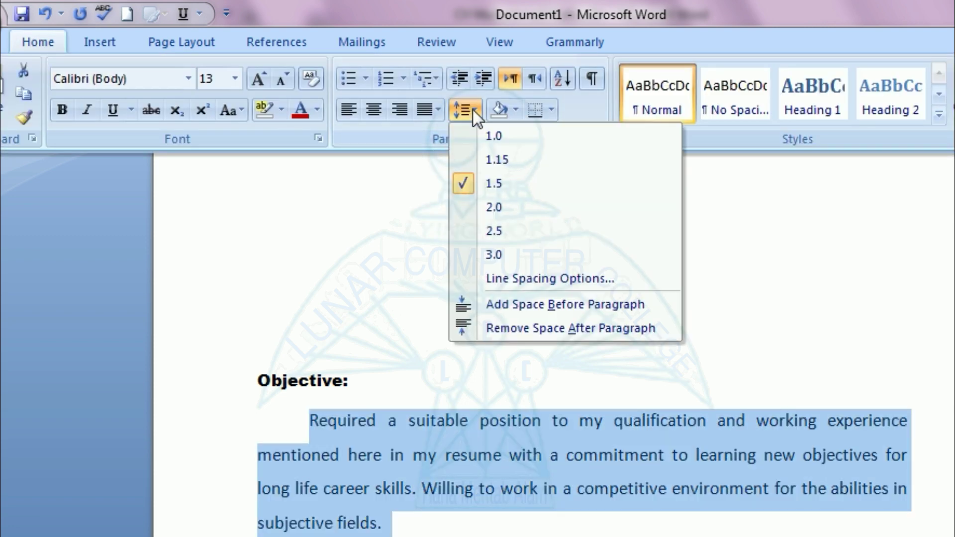
left_click(493, 183)
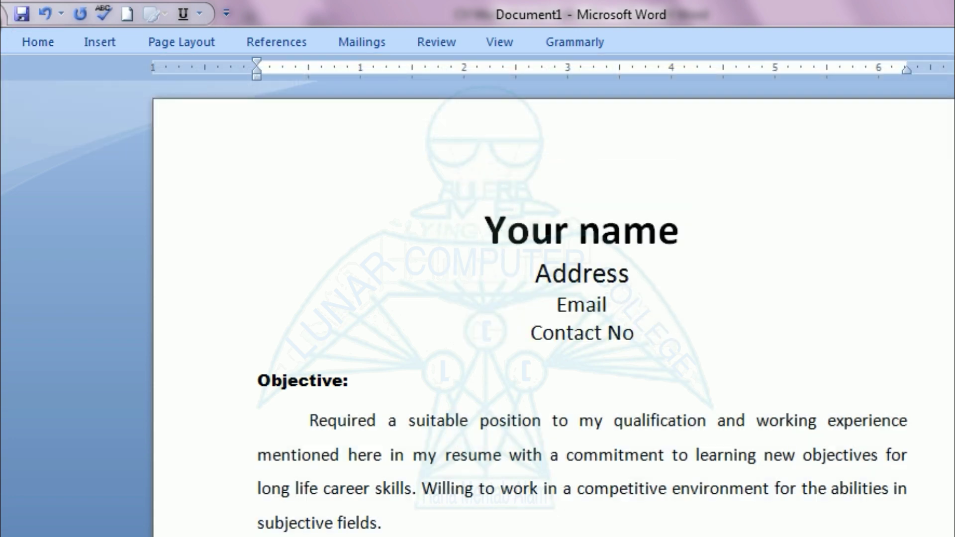
Step: Format the Exam 1 and Exam 2 lines under Academic as a bulleted list
scroll(553, 308, "down", 1)
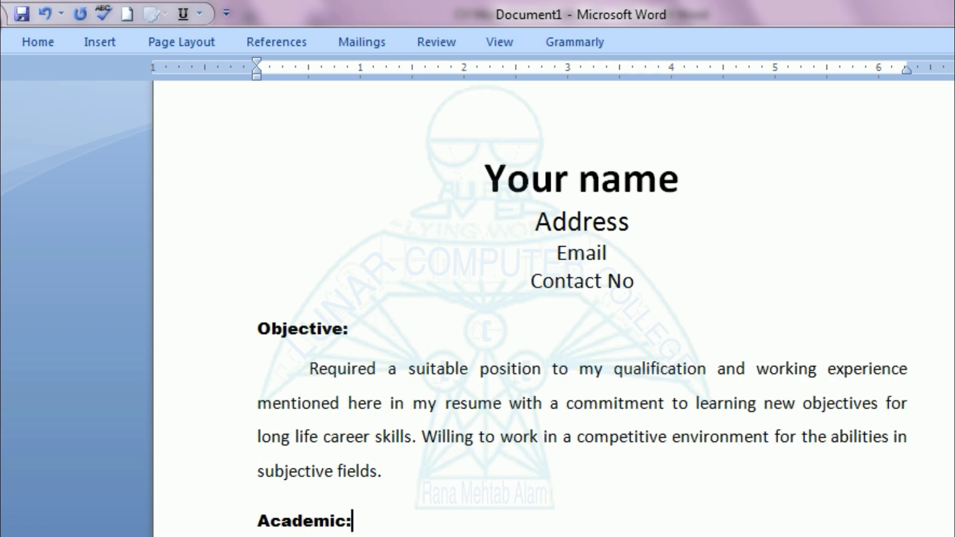
left_click_drag(230, 436, 294, 463)
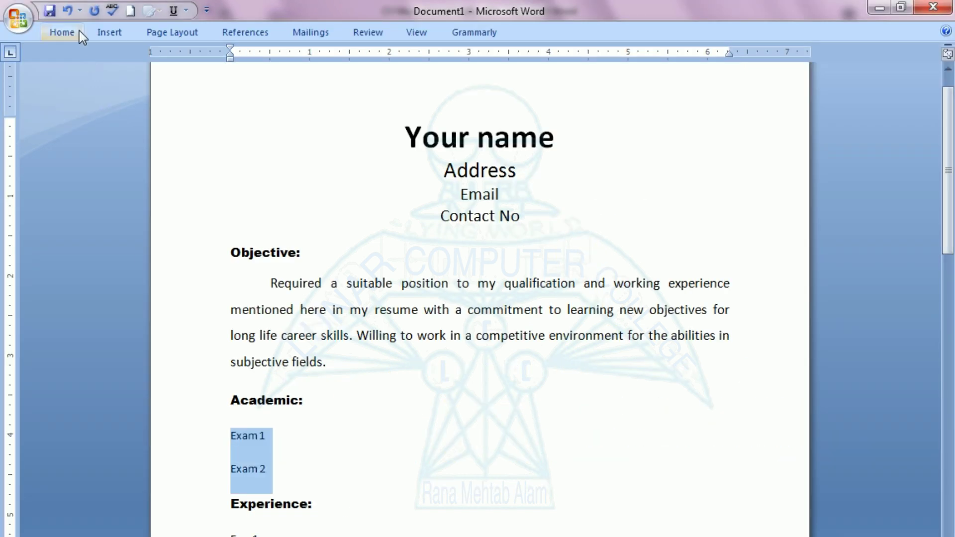
left_click(68, 31)
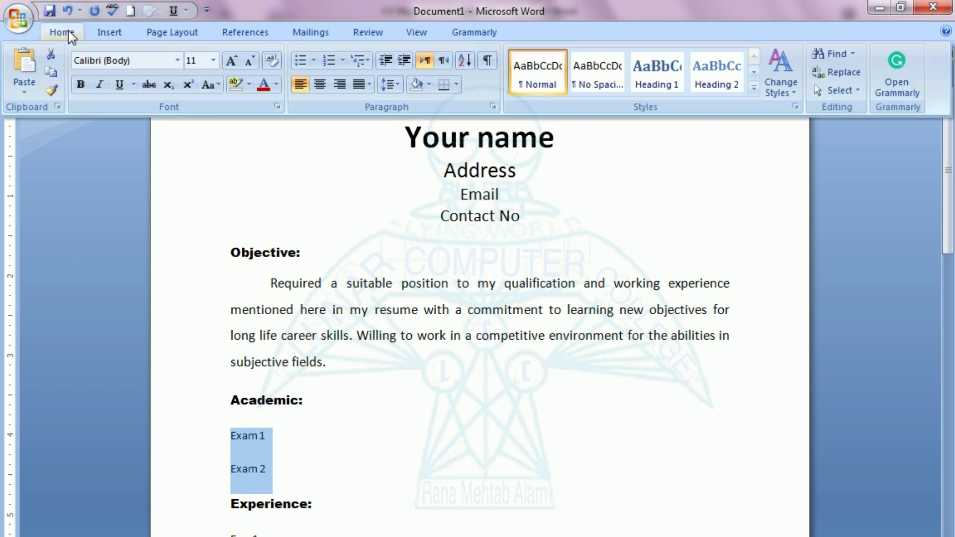
left_click(300, 61)
left_click(373, 445)
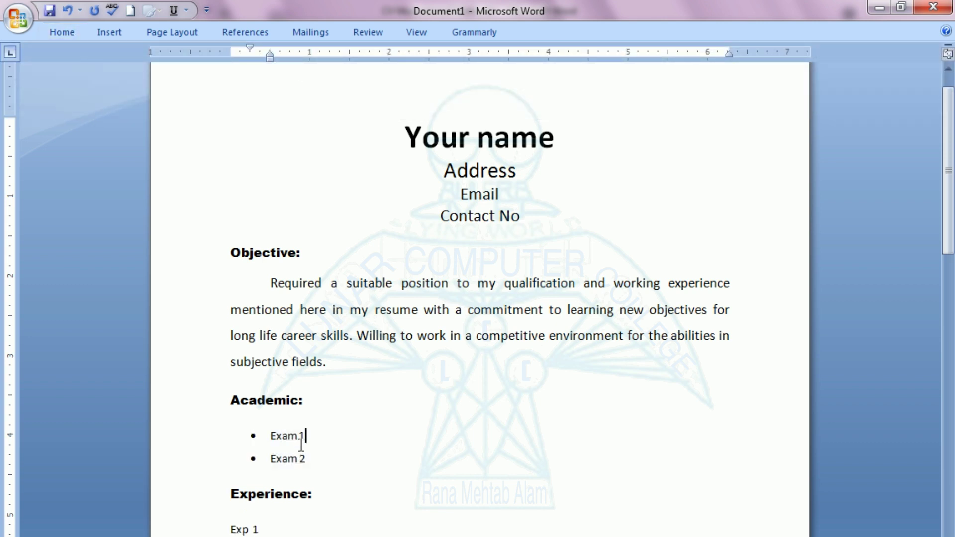
Step: Format the Exp 1 and Exp 2 lines under Experience as a numbered list
scroll(343, 478, "down", 3)
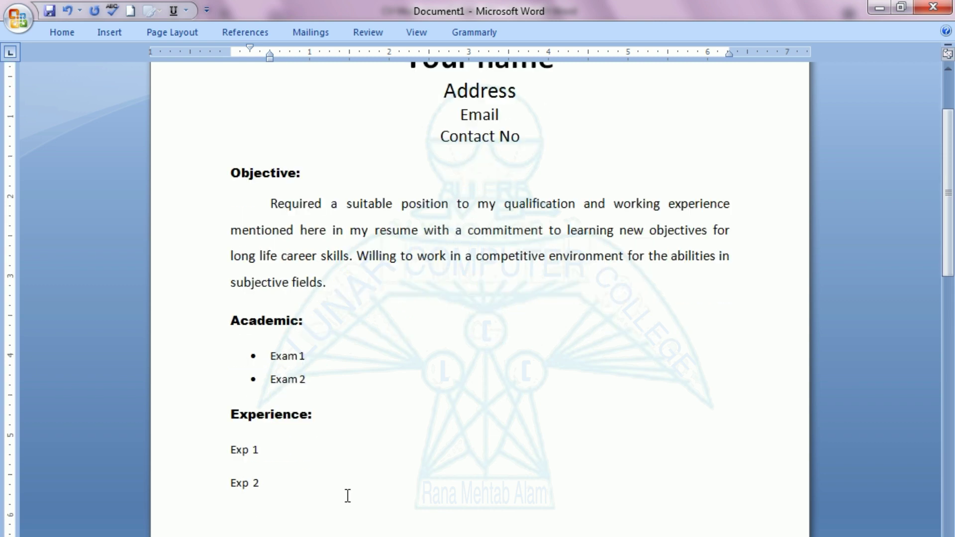
left_click(234, 443)
left_click_drag(233, 444, 263, 481)
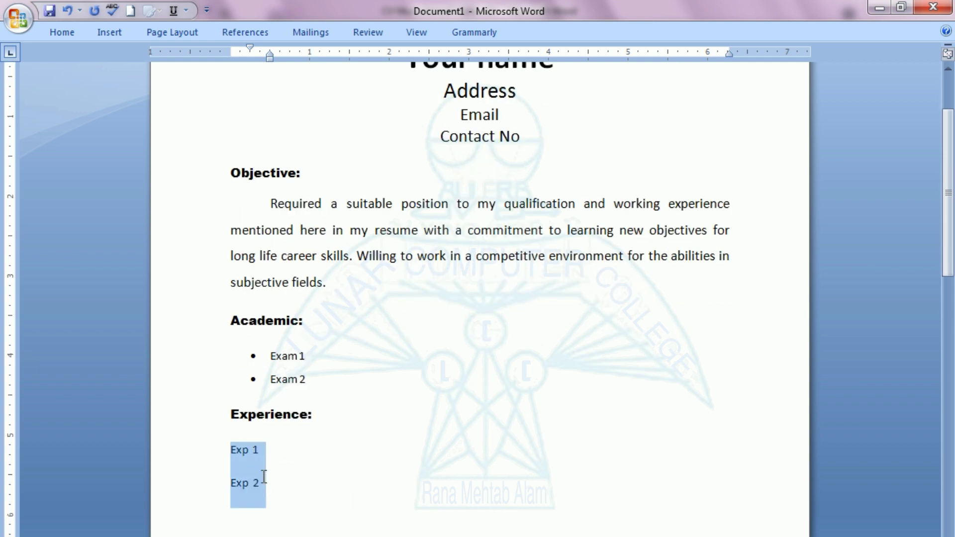
left_click(61, 33)
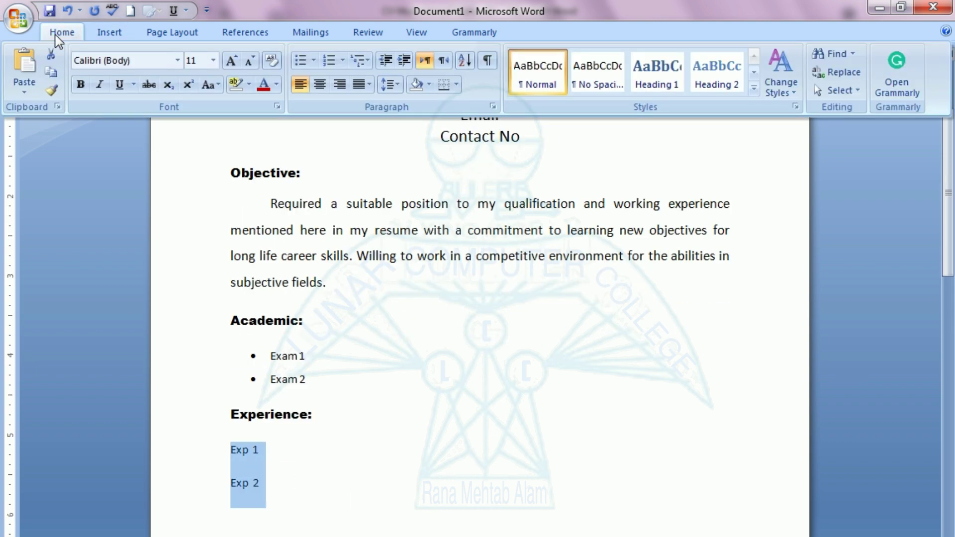
left_click(329, 62)
left_click(360, 457)
Step: Set the line spacing of the Personal Profile lines, from Name to Contact No, to 1.15
scroll(361, 455, "down", 2)
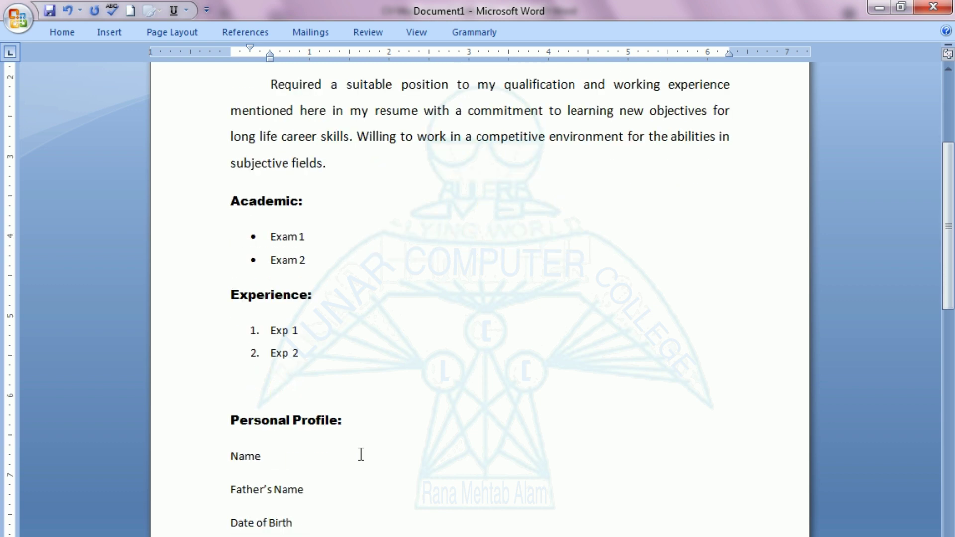
scroll(361, 455, "down", 4)
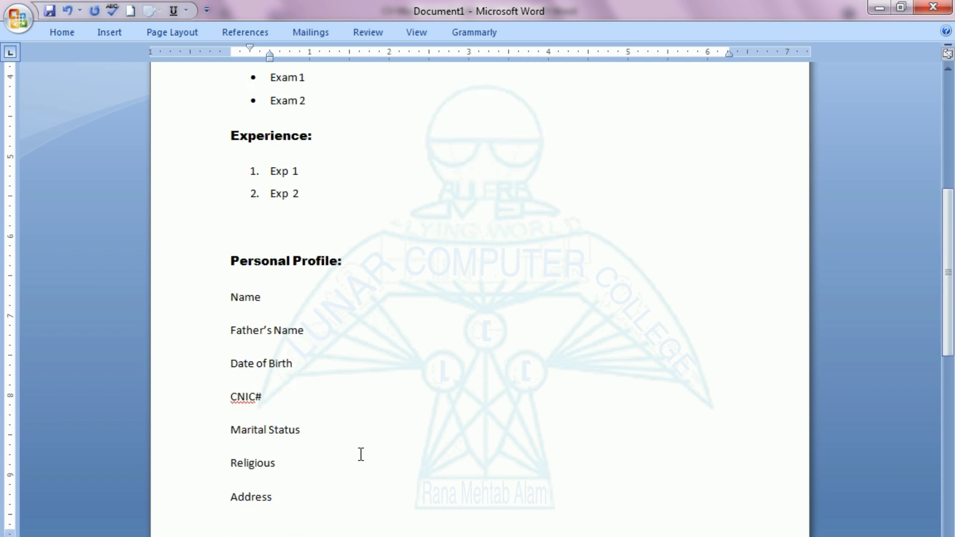
scroll(361, 454, "up", 2)
scroll(360, 455, "down", 2)
left_click_drag(233, 297, 276, 533)
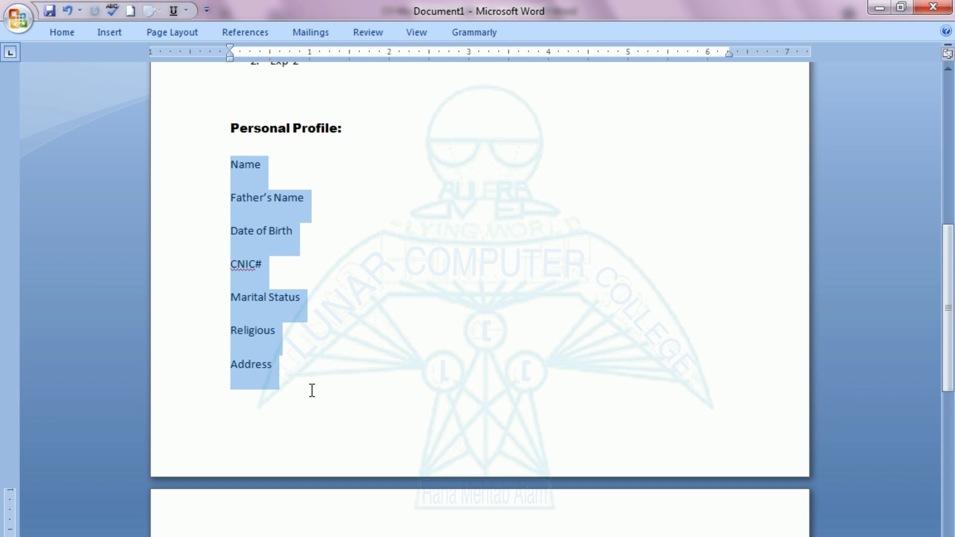
left_click(62, 33)
left_click(387, 84)
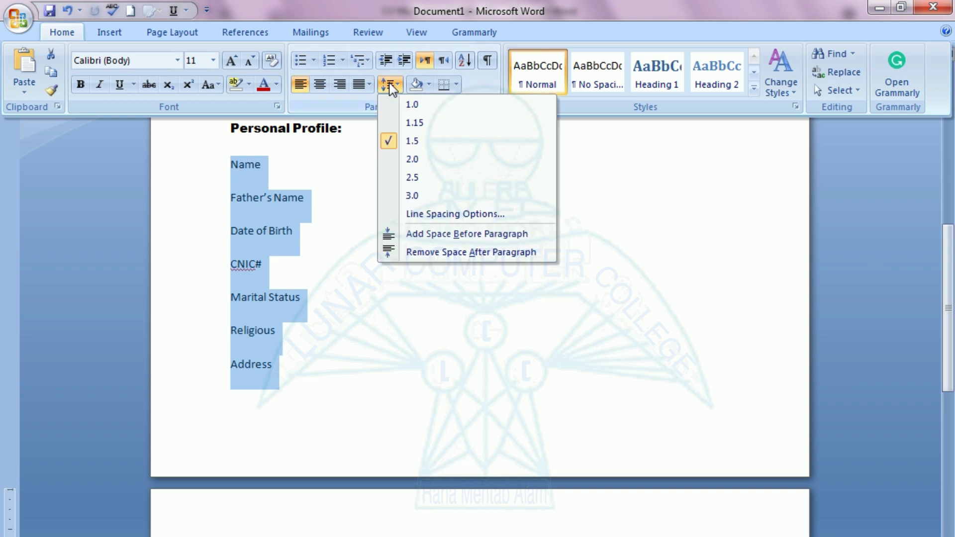
left_click(419, 125)
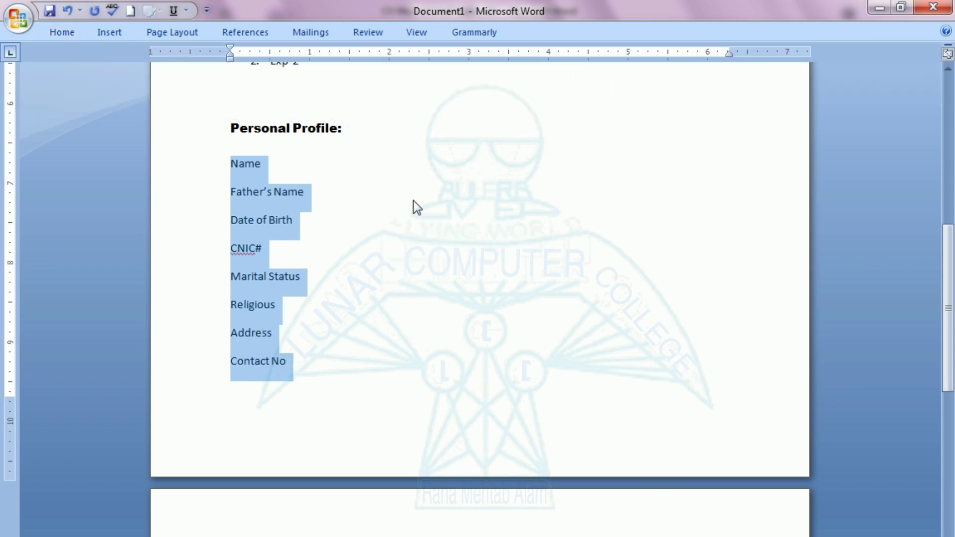
left_click(311, 292)
left_click(310, 363)
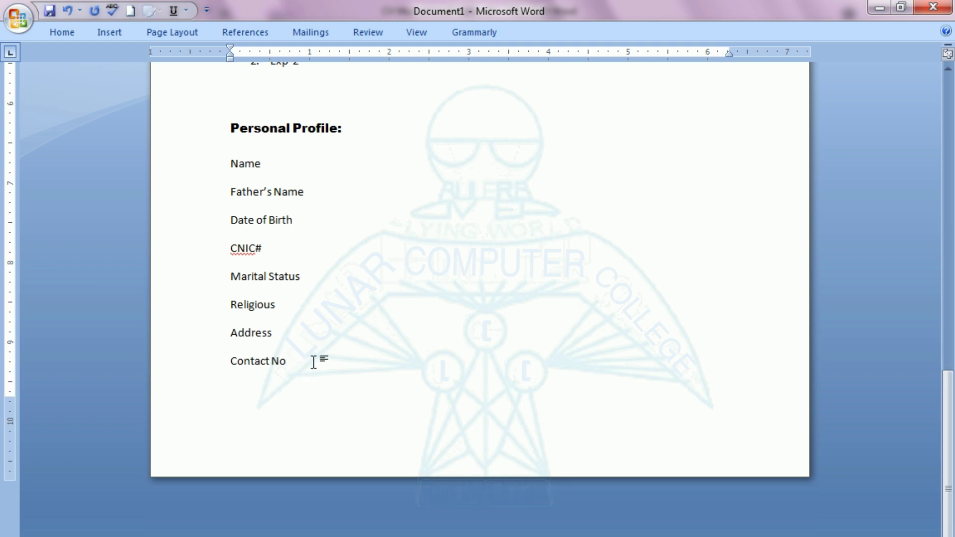
Step: Indent each Personal Profile line from Name to Contact No by one tab stop
scroll(316, 360, "up", 3)
left_click(305, 321)
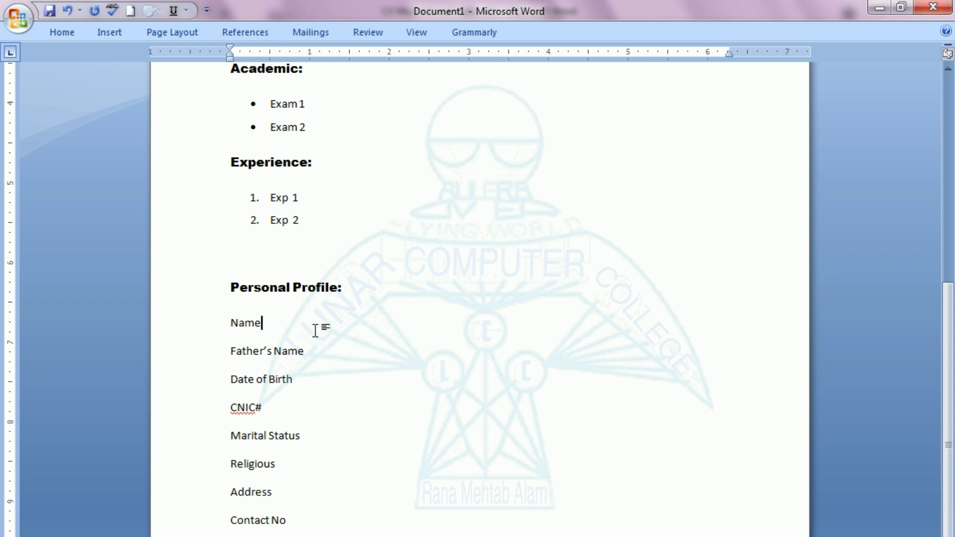
key("Tab")
key("Tab")
left_click(230, 322)
key("Tab")
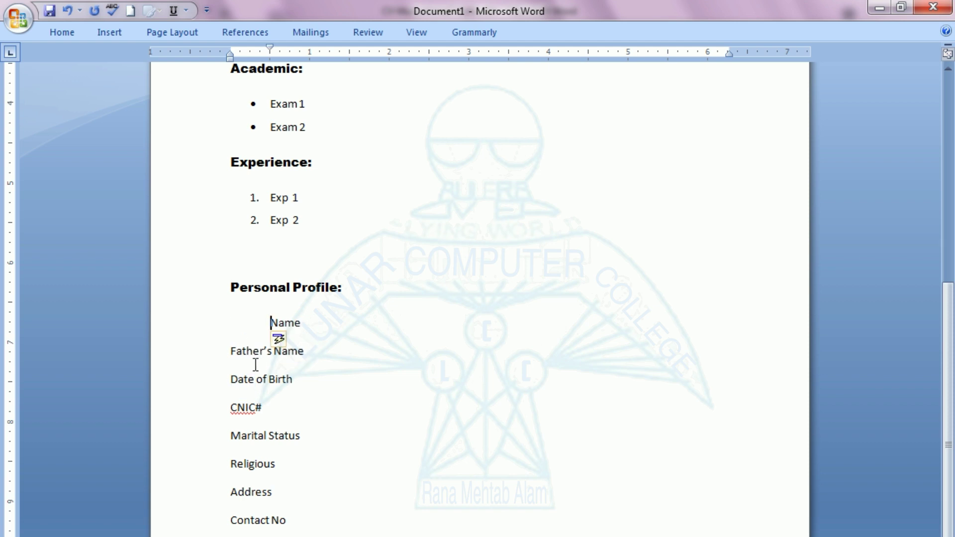
left_click(230, 353)
key("Tab")
left_click(231, 379)
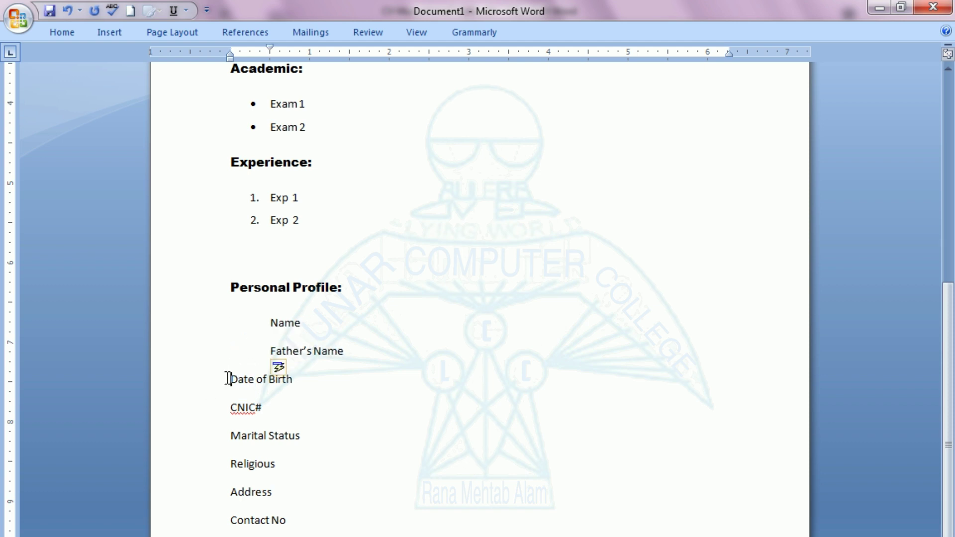
key("Tab")
left_click(231, 407)
key("Tab")
key("Down")
key("Tab")
key("Tab")
key("Tab")
key("Tab")
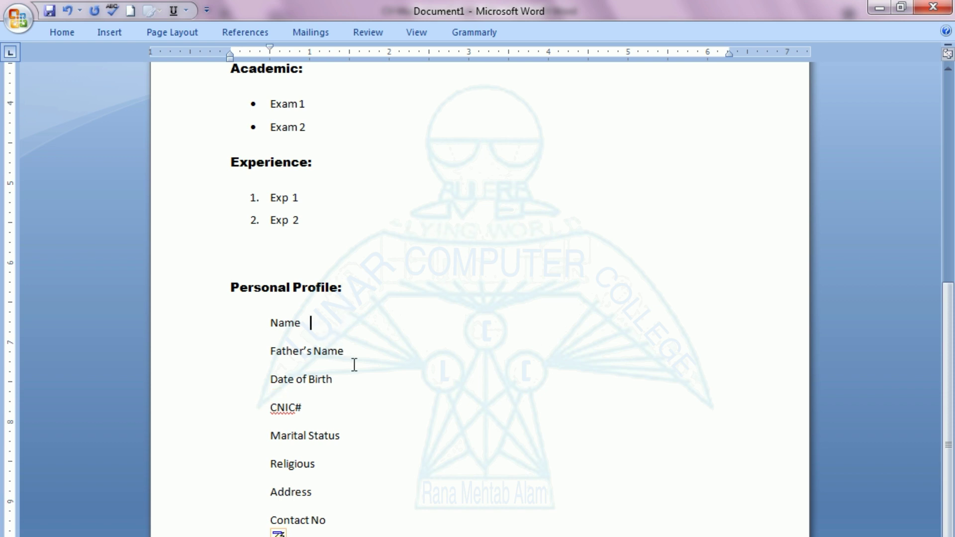
Step: Complete the Name line of the Personal Profile with a tab-spaced colon and the text "Your name"
key("Tab")
type(":")
key("Tab")
key("Tab")
type("You")
type("r anm")
key("BackSpace")
key("BackSpace")
key("BackSpace")
type("name")
Step: Add colons aligned with the Name line's colon after Father's Name, Date of Birth, Marital Status, Religious, Address and Contact No
key("Down")
key("Tab")
key("Tab")
key("Tab")
key("Down")
key("Down")
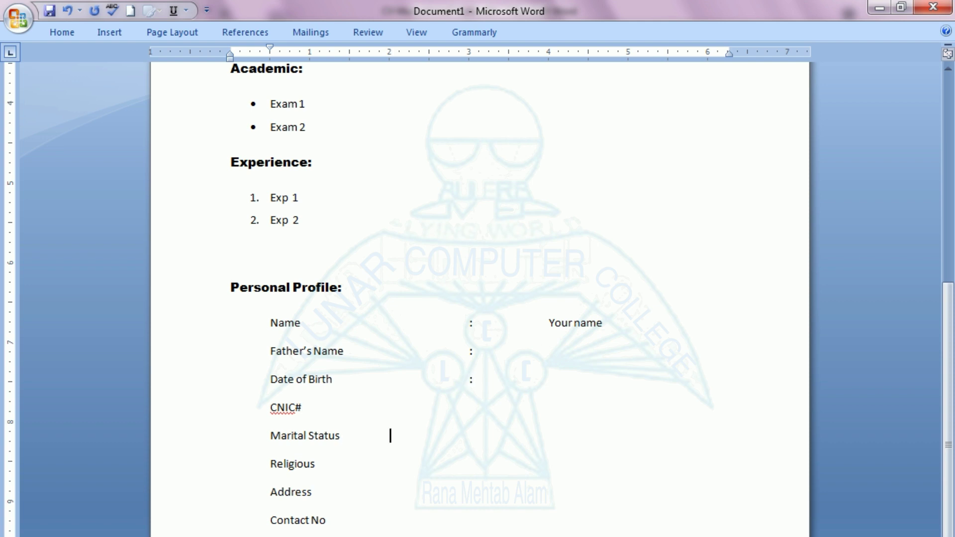
key("Tab")
key("Down")
key("Down")
key("Down")
key("Tab")
key("Tab")
type(":")
Step: Review the layout of the whole resume from the name heading to the Personal Profile section
scroll(480, 298, "up", 6)
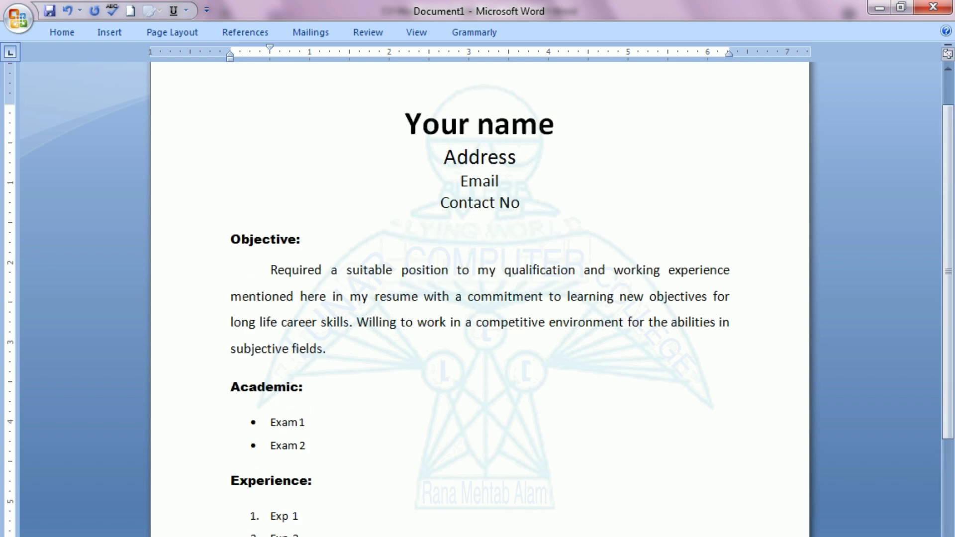
scroll(480, 299, "down", 3)
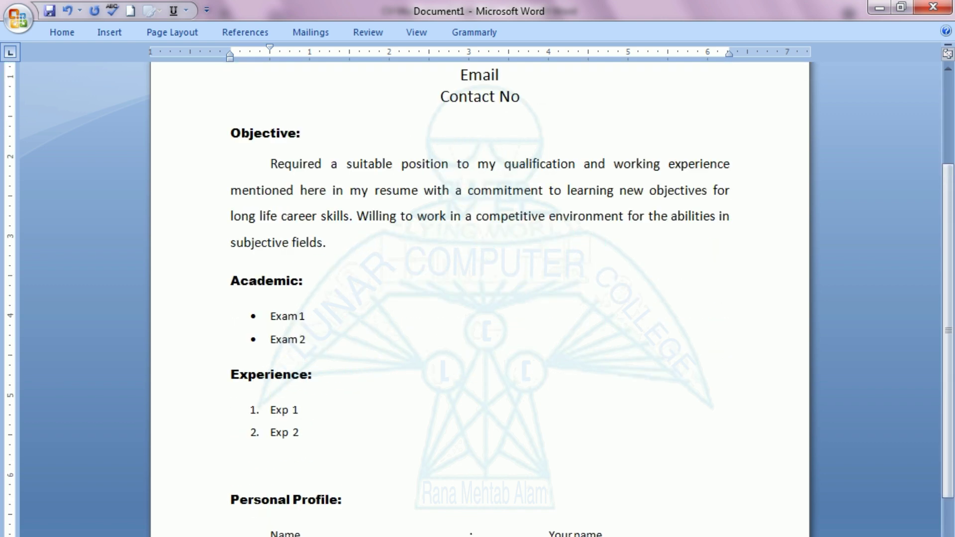
scroll(480, 298, "down", 1)
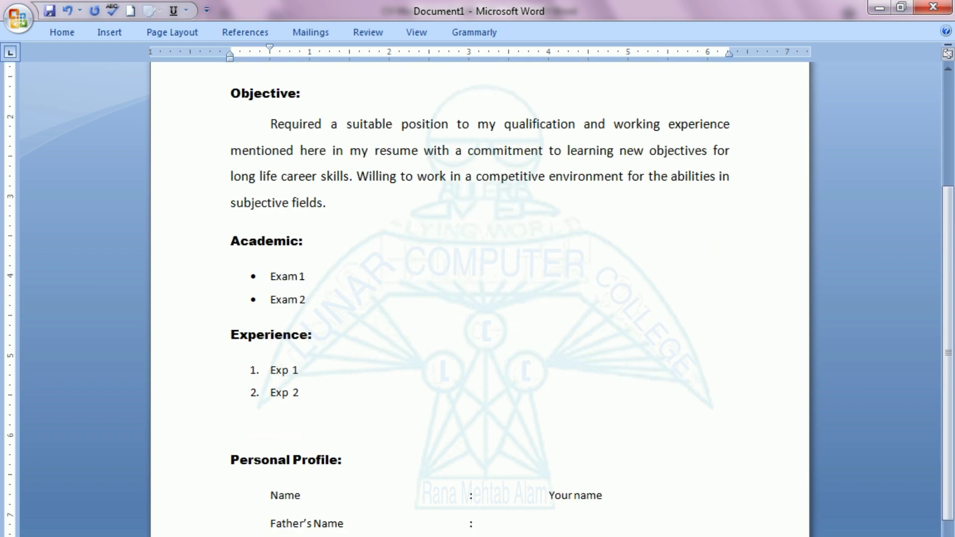
scroll(480, 299, "down", 3)
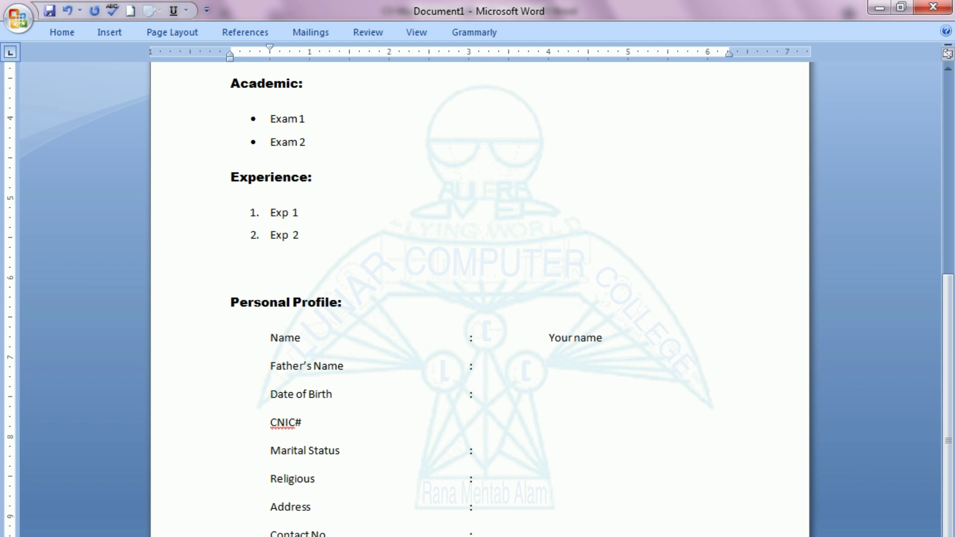
scroll(480, 298, "up", 4)
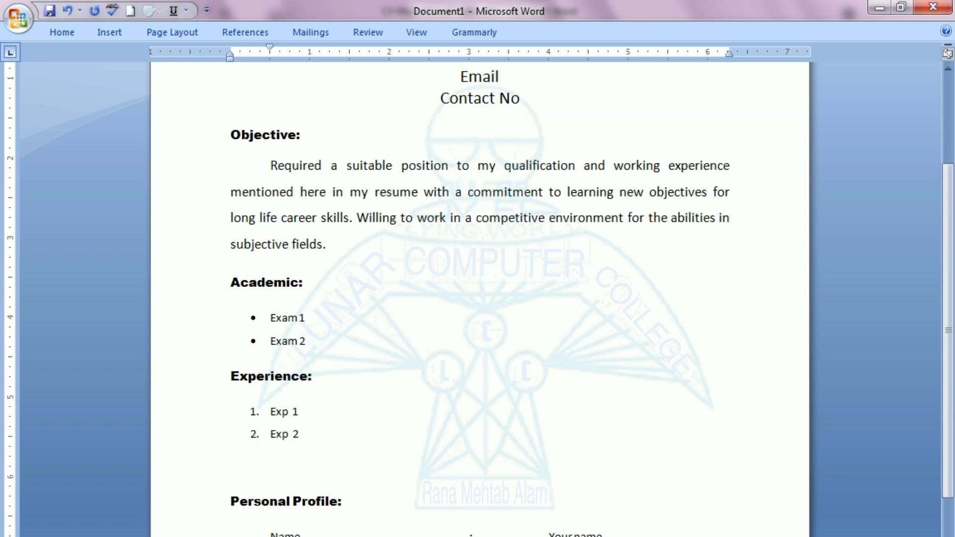
scroll(480, 298, "up", 3)
scroll(480, 299, "down", 2)
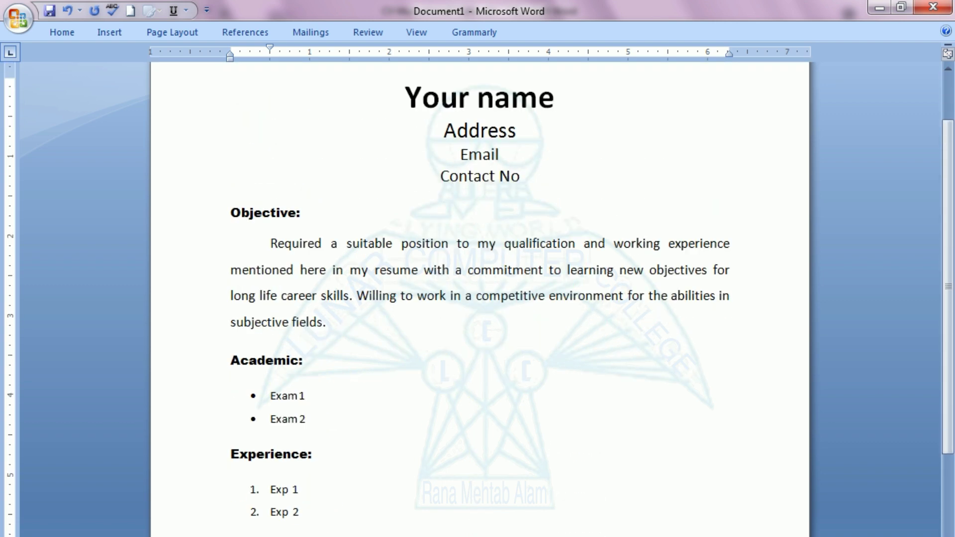
scroll(480, 298, "down", 3)
scroll(480, 298, "up", 5)
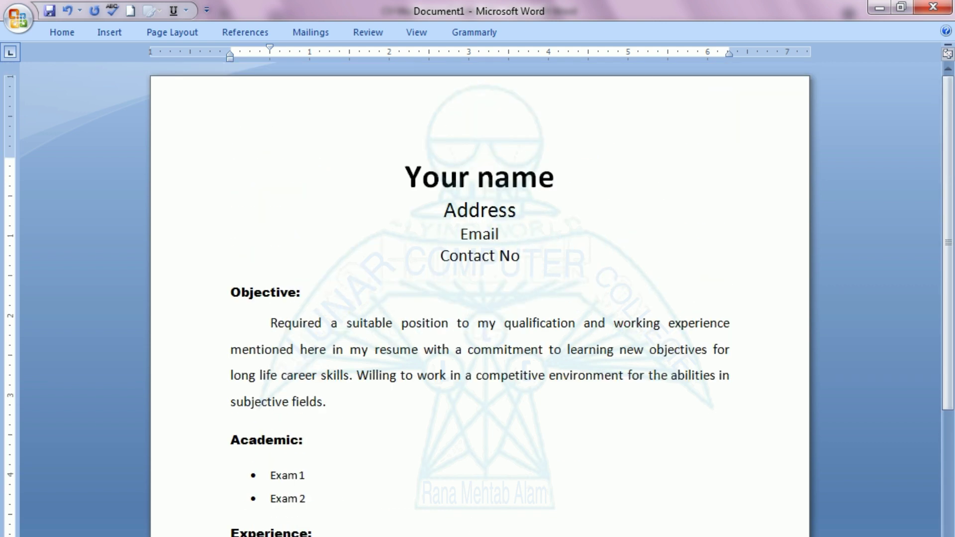
Step: Left-align the Your name, Address, Email and Contact No lines at the start of the resume
left_click(400, 175)
key("ctrl+l")
key("Down")
key("ctrl+l")
key("Down")
key("ctrl+l")
key("Down")
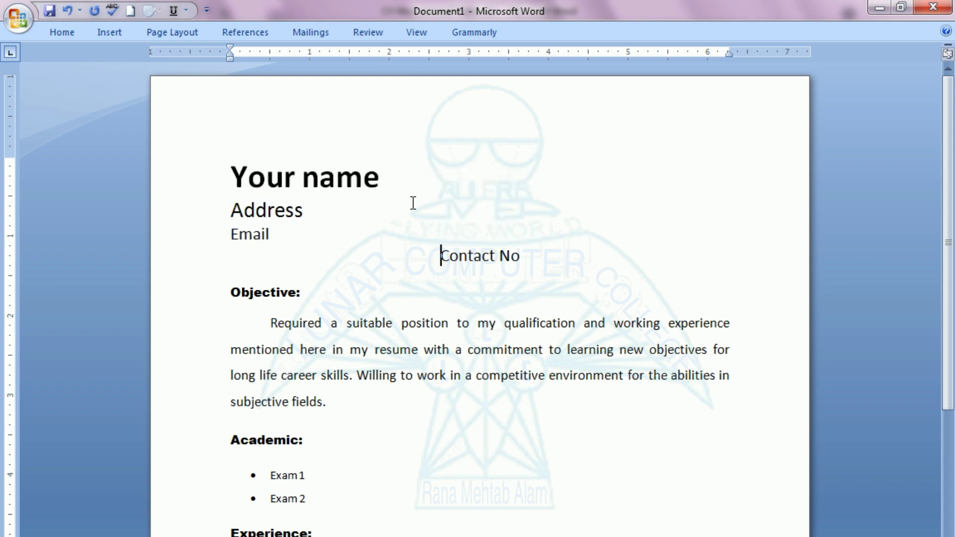
key("ctrl+l")
Step: Insert a blank line between the Contact No line and the Objective heading
key("Down")
key("Down")
key("Return")
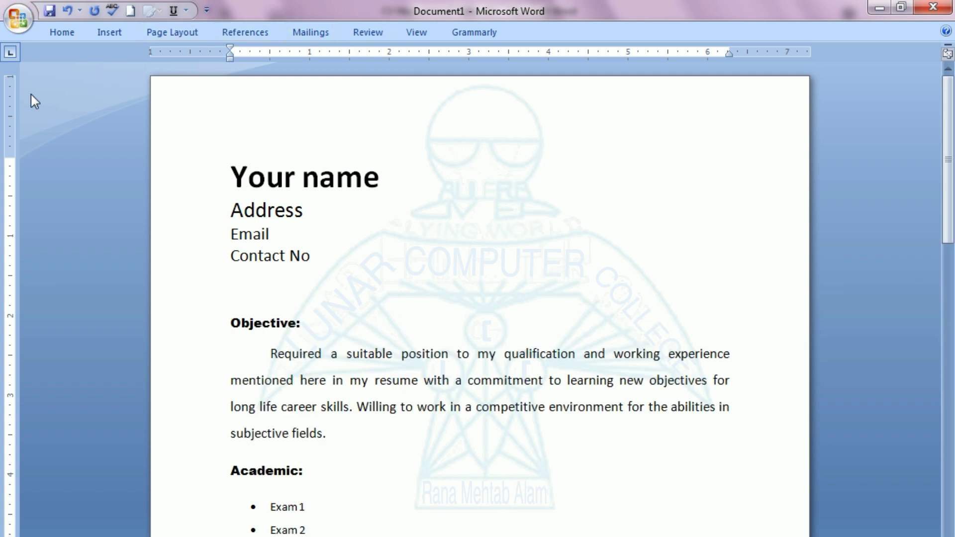
Step: Draw a rounded rectangle roughly 1.8 inches wide in the blank area beside the Your name and contact lines
left_click(110, 33)
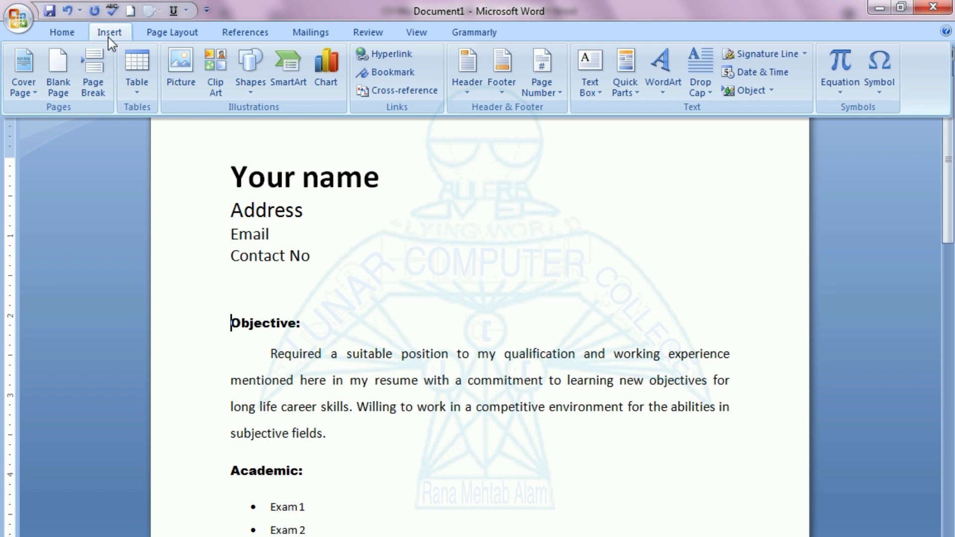
left_click(251, 91)
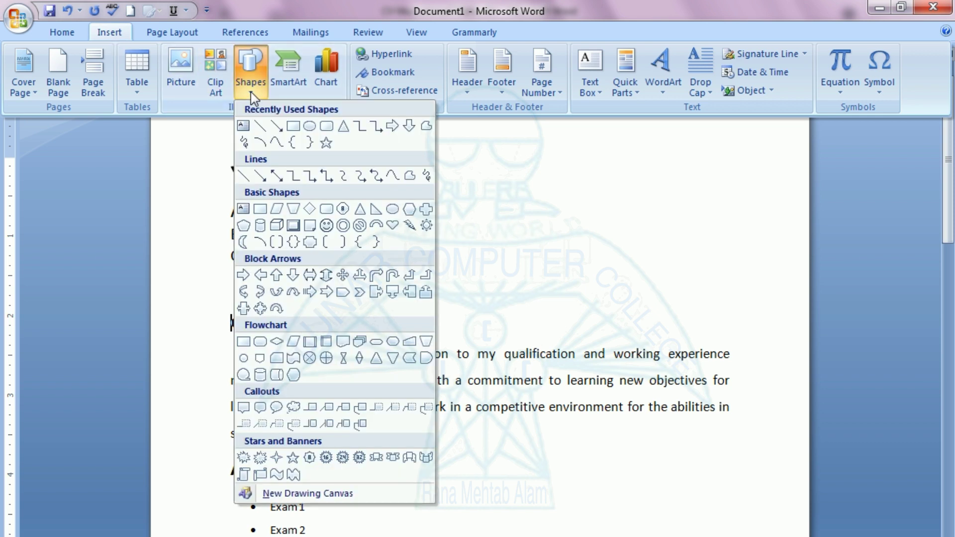
left_click(313, 128)
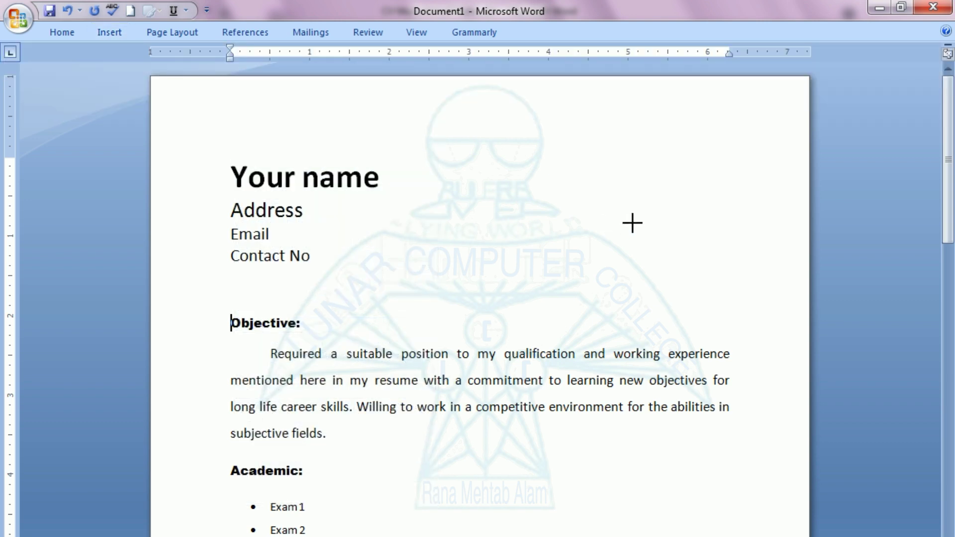
mouse_move(516, 148)
left_mouse_down()
mouse_move(565, 243)
mouse_move(665, 252)
mouse_move(664, 298)
mouse_move(664, 289)
left_mouse_up()
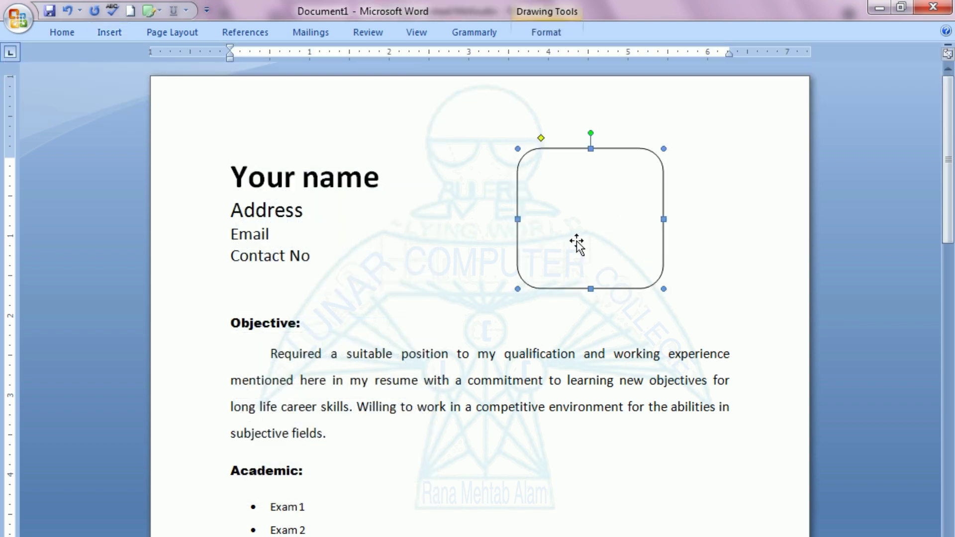
Step: Shrink the rounded rectangle to about 1.6 inches square and move it close to the page's right margin beside the contact lines
left_click_drag(592, 215, 610, 207)
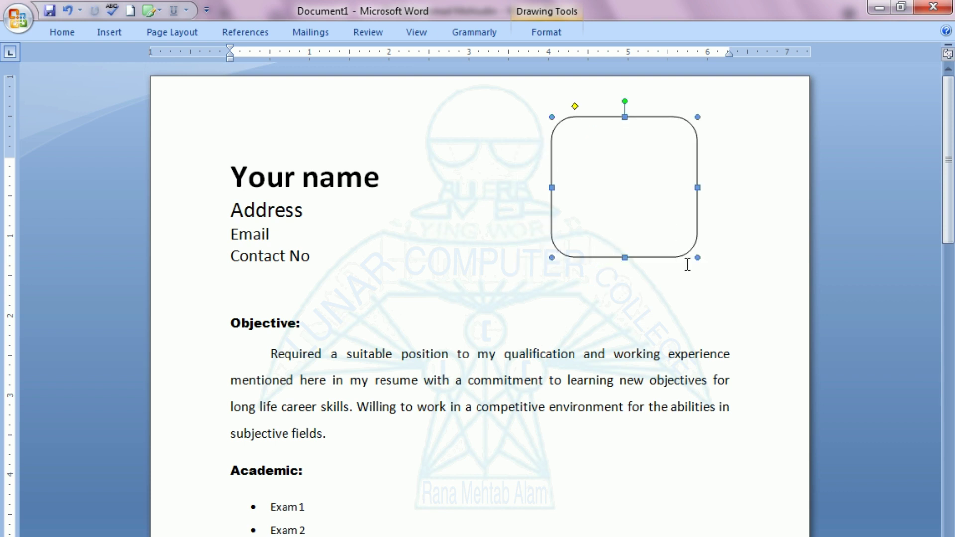
left_click_drag(698, 257, 678, 245)
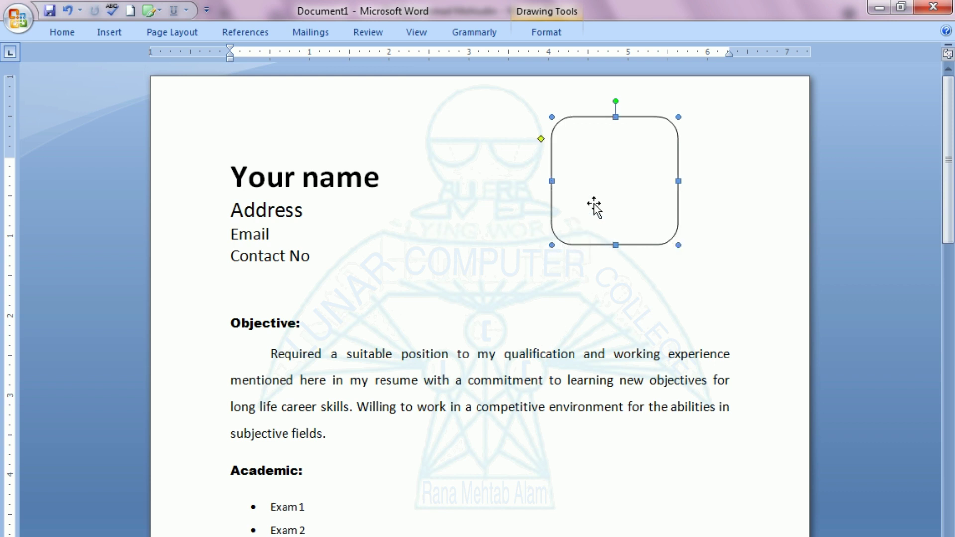
left_click_drag(629, 119, 661, 128)
left_click(534, 162)
left_click(621, 174)
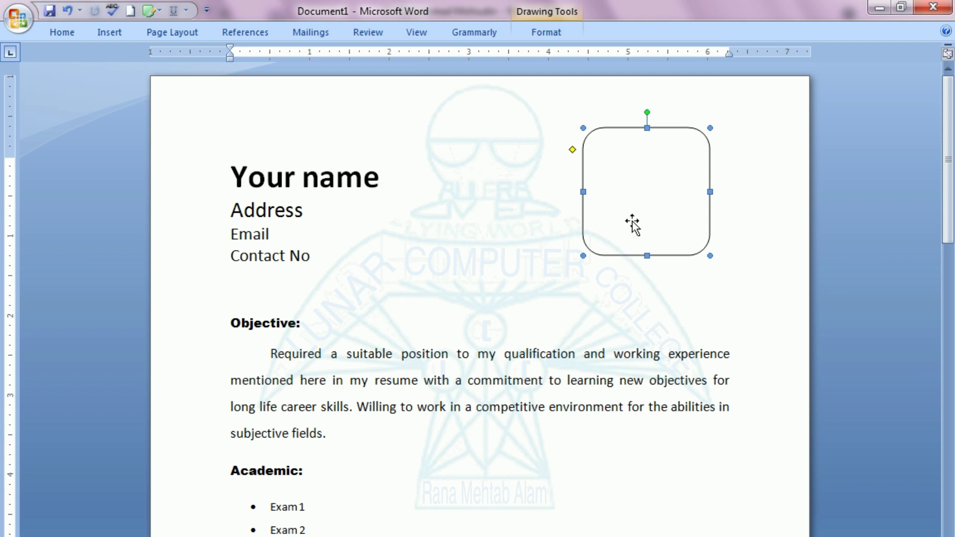
left_click(468, 354)
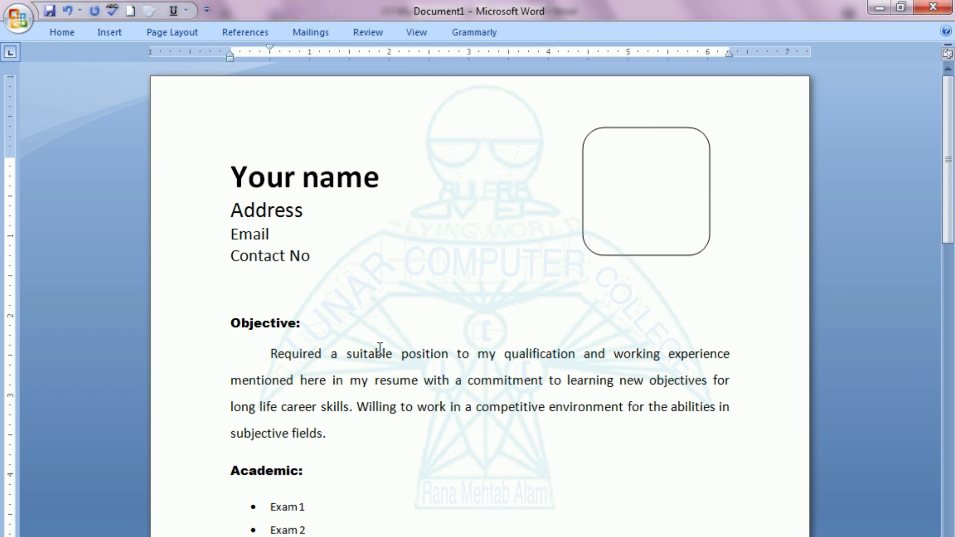
Step: Apply black paragraph shading to the Objective, Academic, Experience and Personal Profile headings
left_click(165, 334)
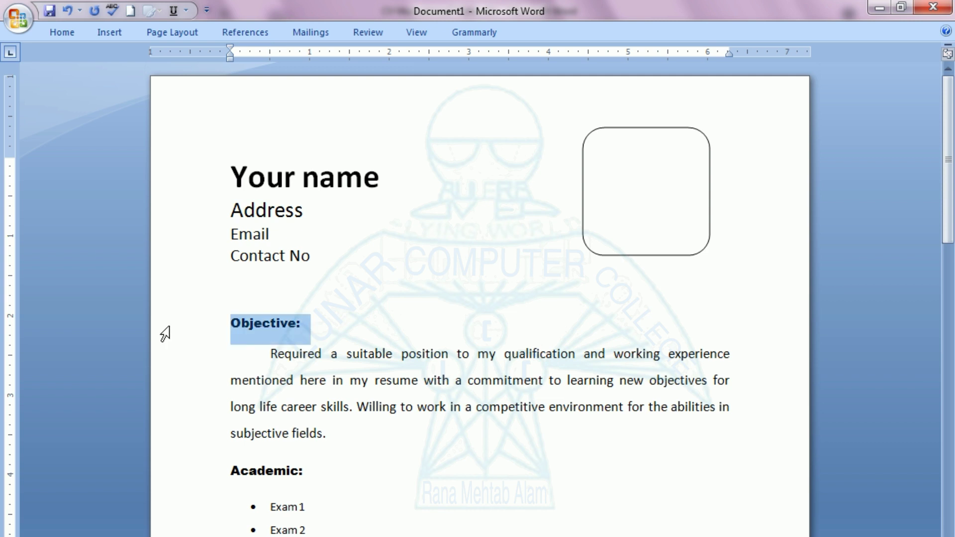
left_click(175, 474, "ctrl")
scroll(480, 298, "down", 3)
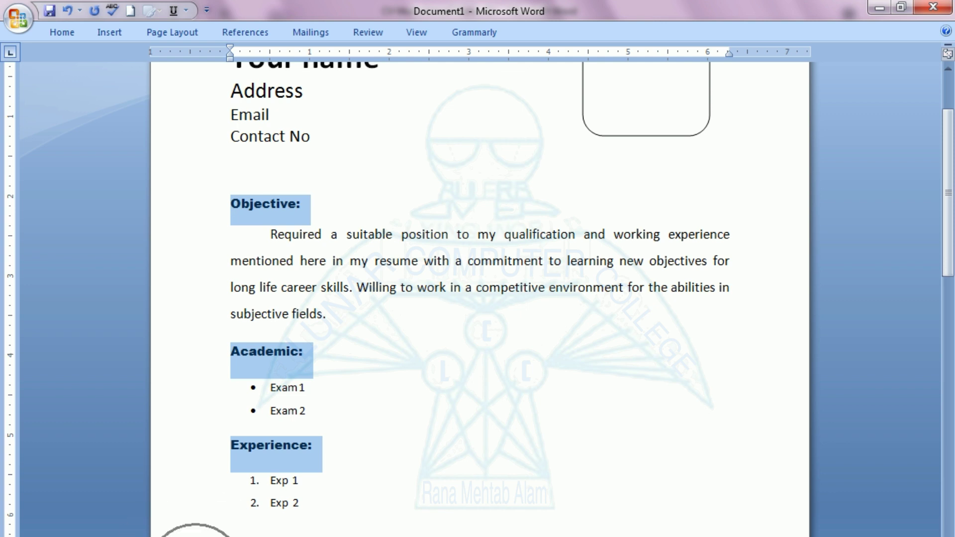
left_click(61, 33)
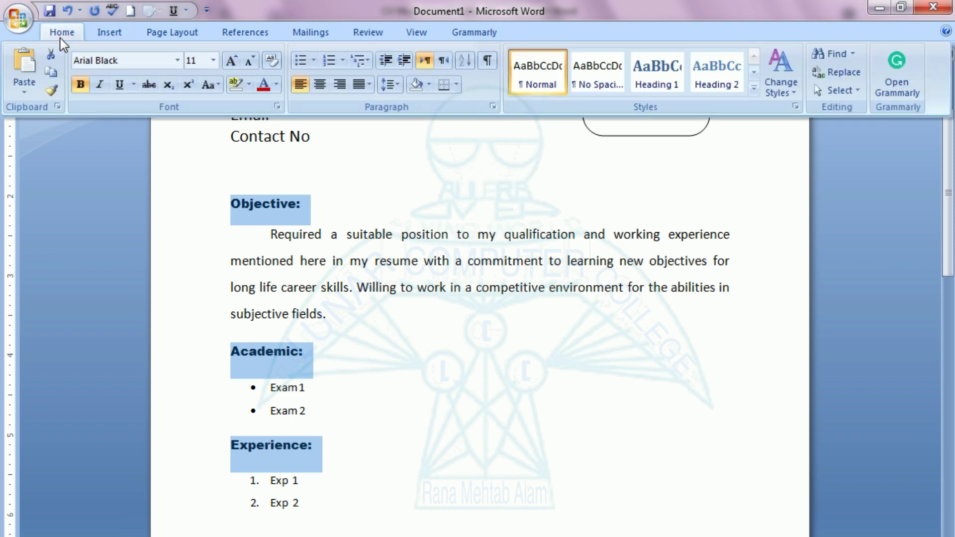
left_click(430, 86)
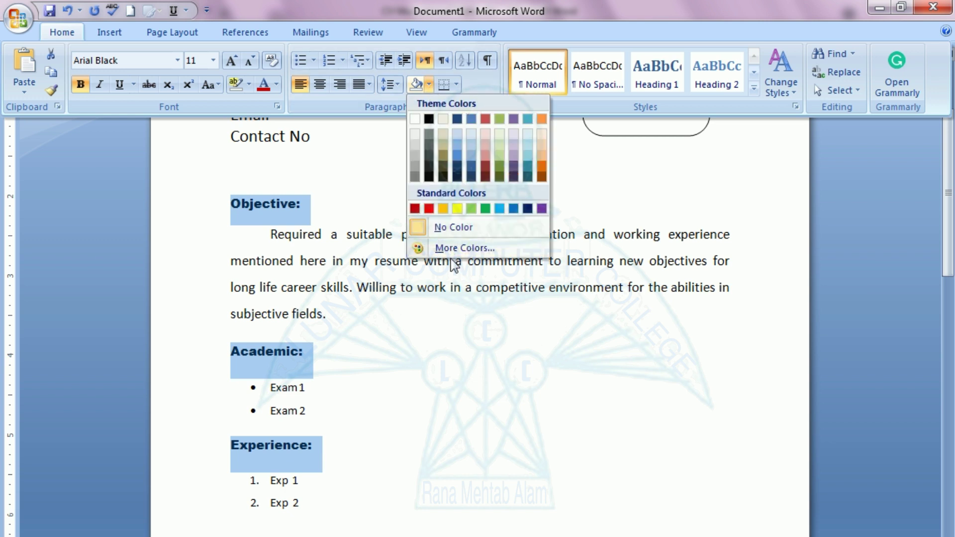
left_click(429, 119)
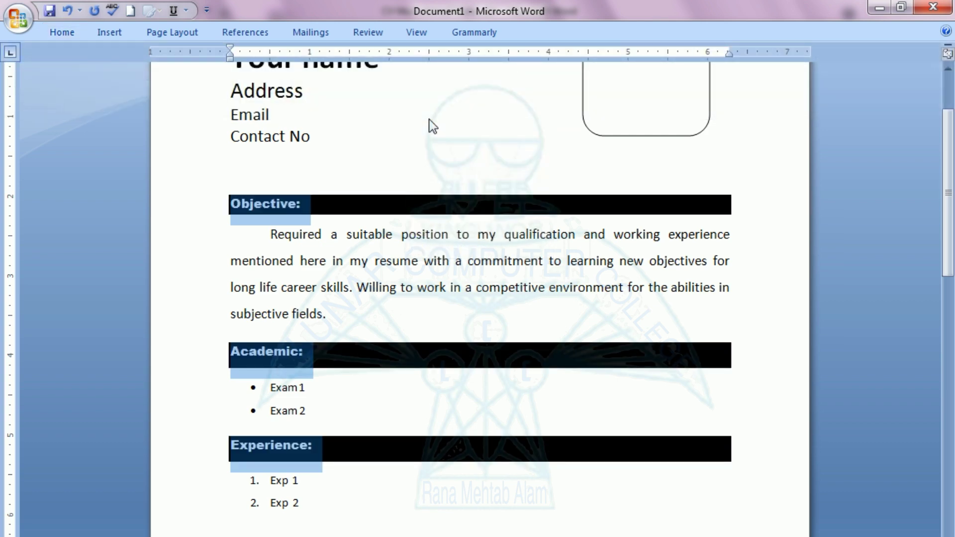
left_click(353, 238)
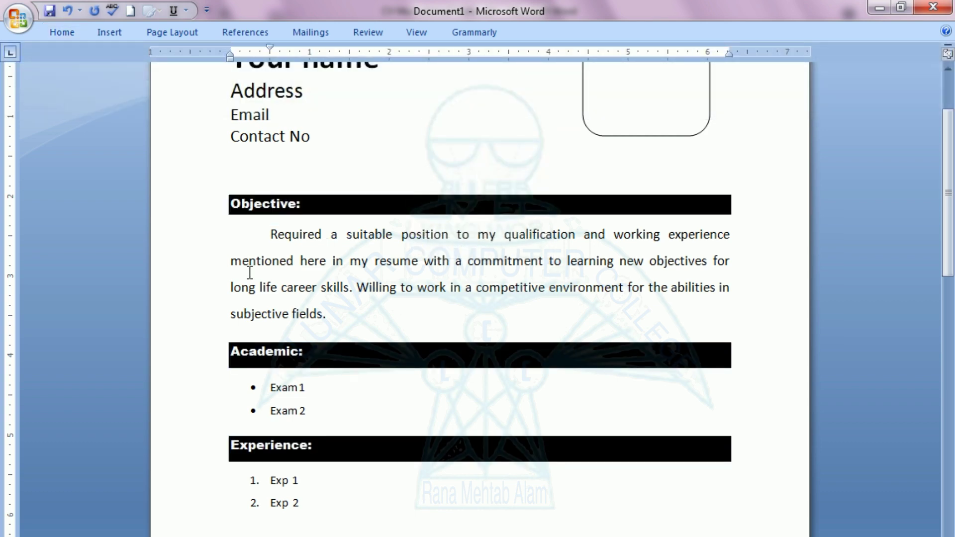
scroll(311, 328, "down", 5)
scroll(330, 354, "up", 4)
scroll(331, 353, "up", 4)
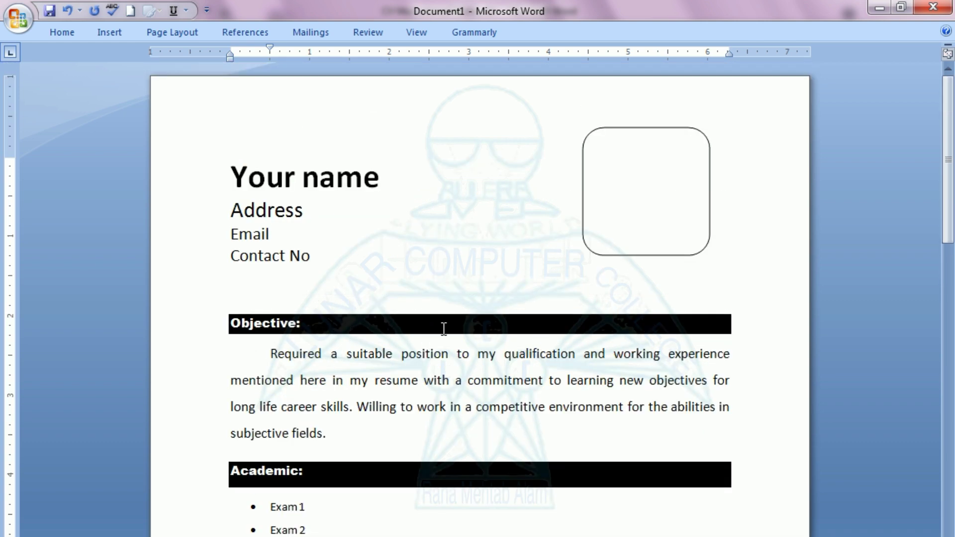
Step: Delete the rounded rectangle beside the contact lines
left_click(667, 209)
left_click(669, 255)
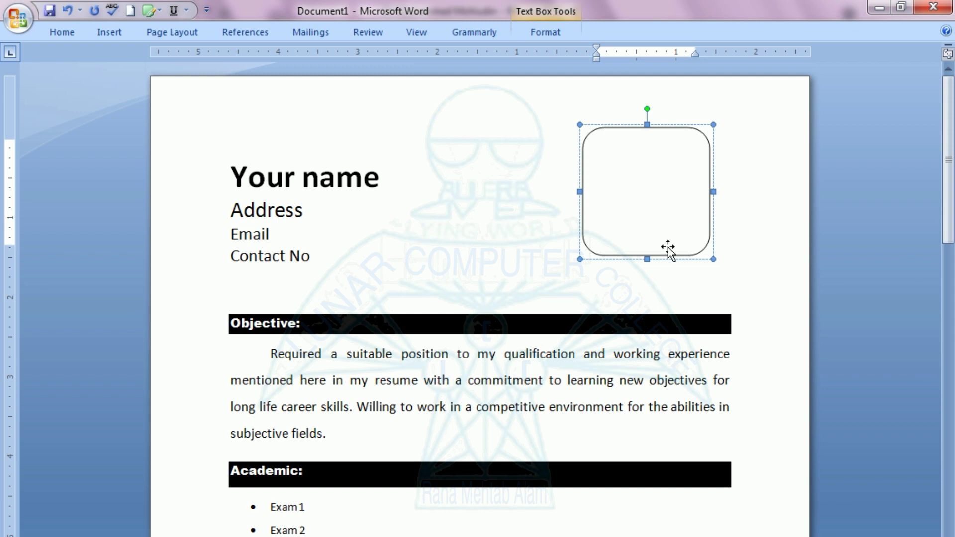
left_click(670, 255)
key("Delete")
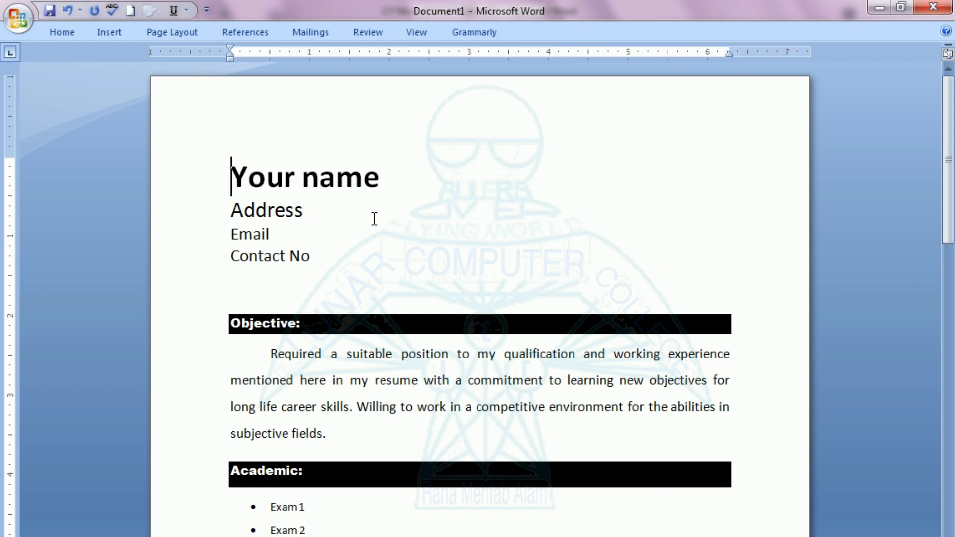
Step: Center the Your name, Address, Email and Contact No lines at the start of the resume
left_click_drag(235, 154, 337, 249)
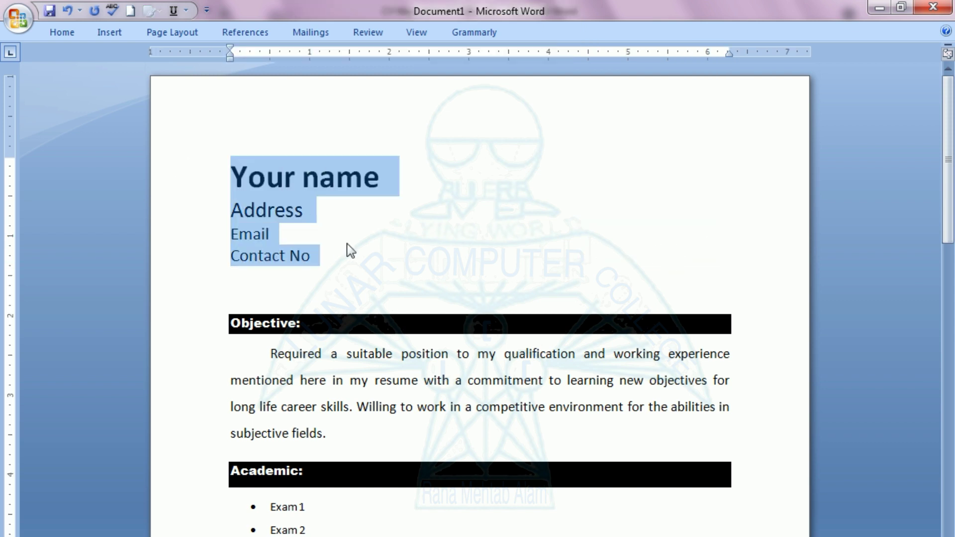
key("ctrl+e")
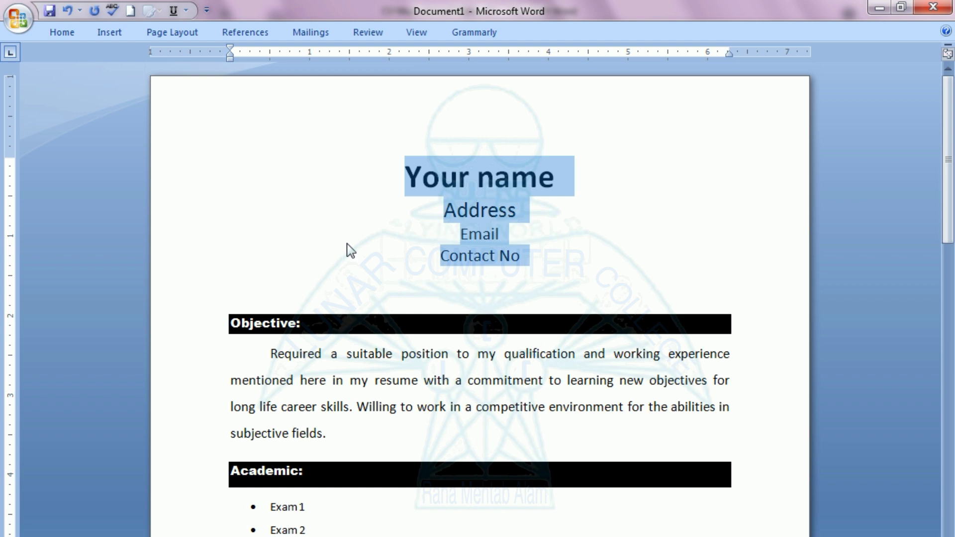
left_click(626, 265)
scroll(732, 265, "down", 5)
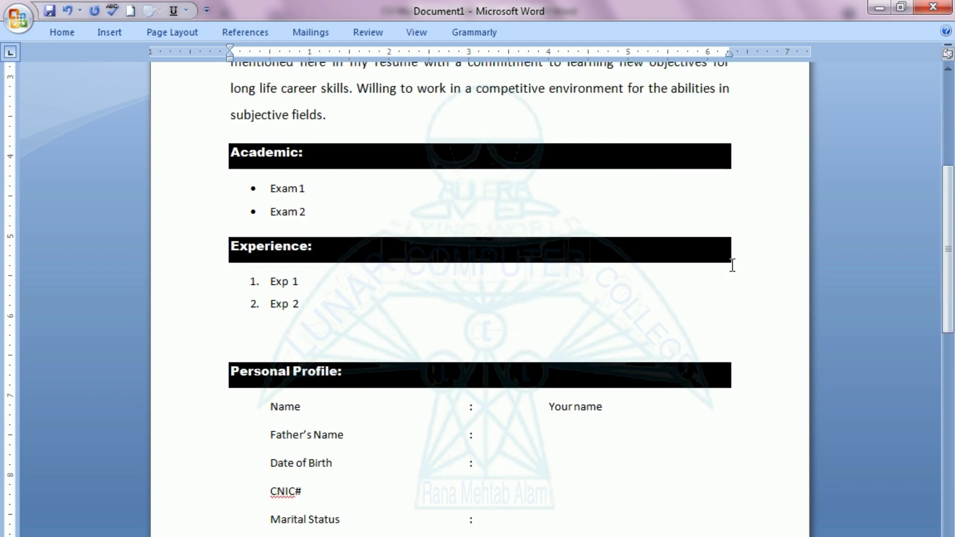
scroll(732, 265, "down", 3)
scroll(732, 265, "up", 7)
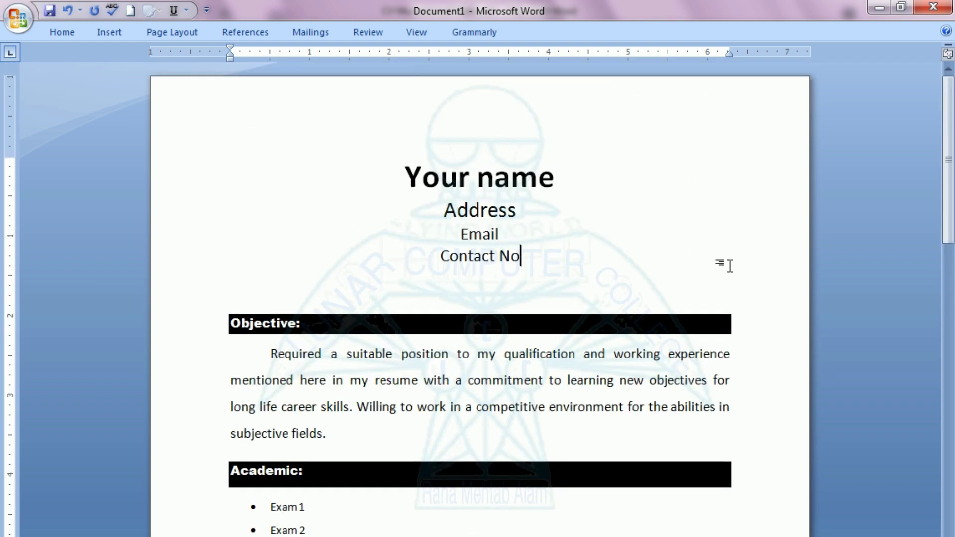
Step: Reduce the line spacing of the Personal Profile entries from Name through Contact No so they all fit on the first page
scroll(730, 266, "down", 6)
left_click(373, 445)
scroll(373, 445, "down", 3)
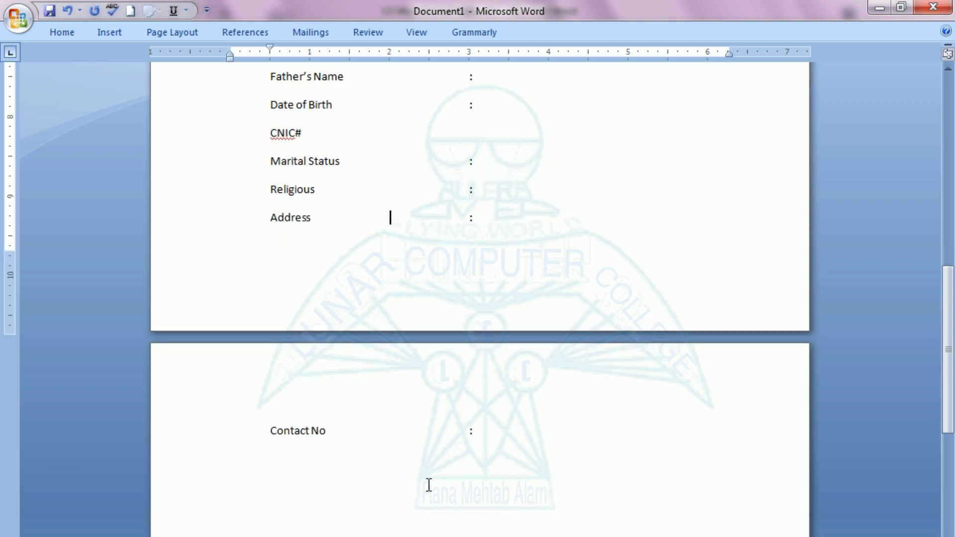
scroll(406, 432, "up", 3)
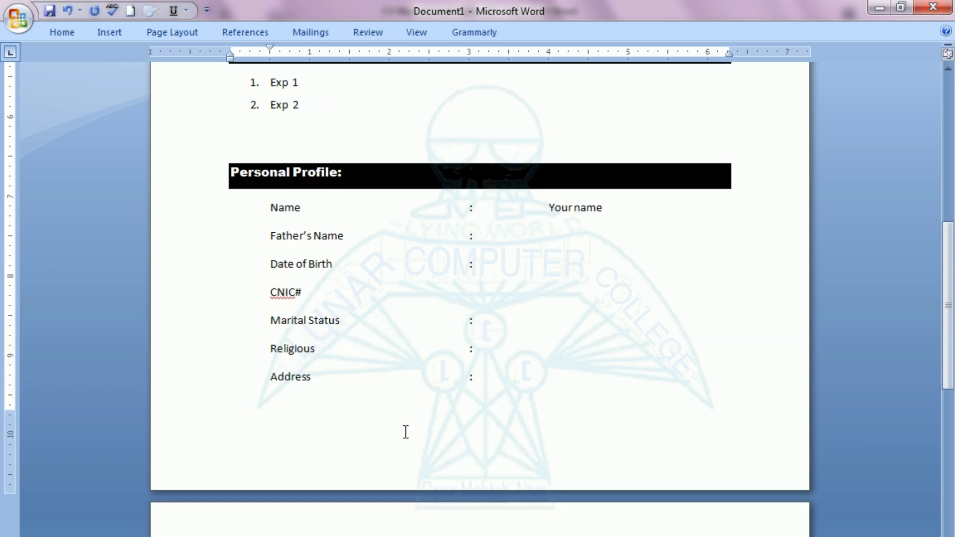
scroll(406, 432, "up", 1)
left_click_drag(270, 247, 273, 447)
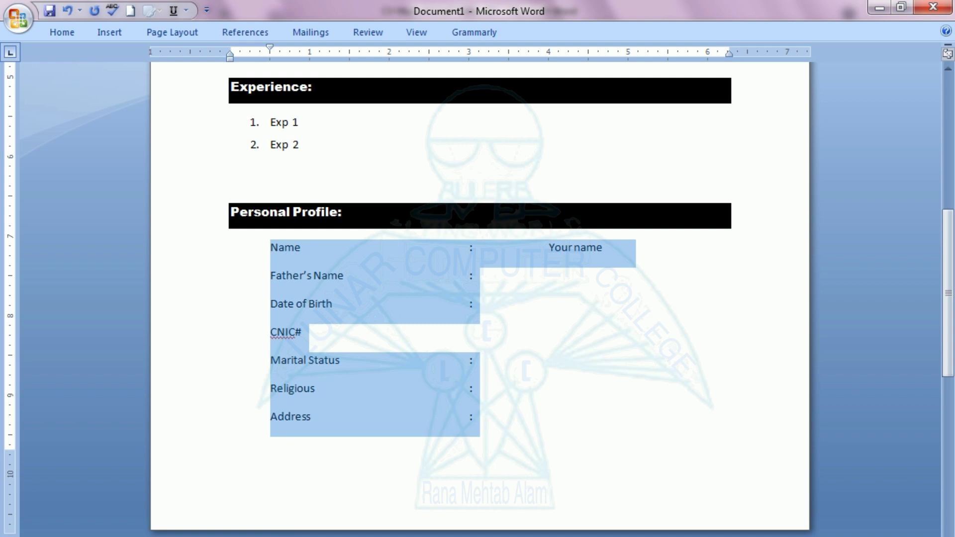
left_click(62, 33)
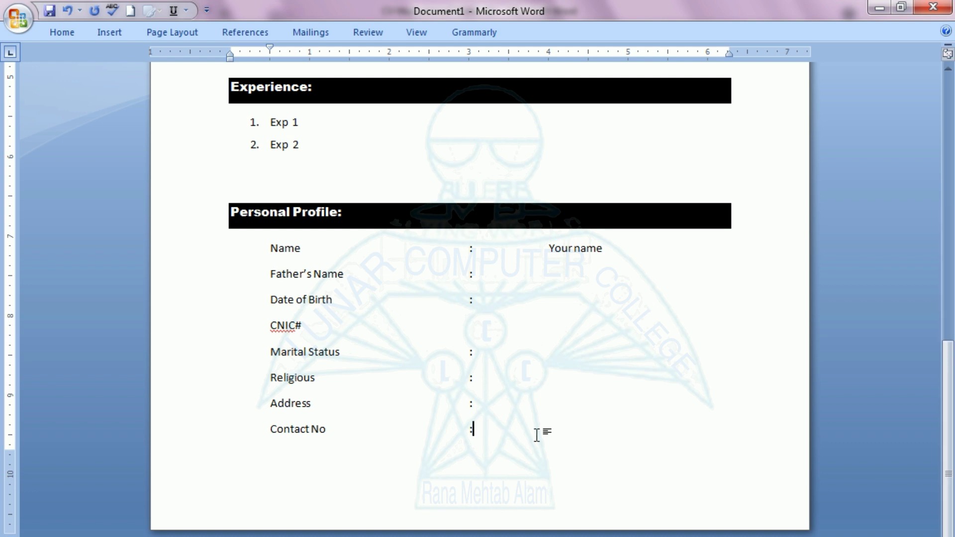
Step: Check the finished resume's headings, lists, Personal Profile entries and centered contact lines
scroll(537, 435, "up", 5)
scroll(538, 436, "up", 1)
scroll(538, 435, "down", 1)
scroll(539, 435, "up", 1)
scroll(538, 435, "down", 3)
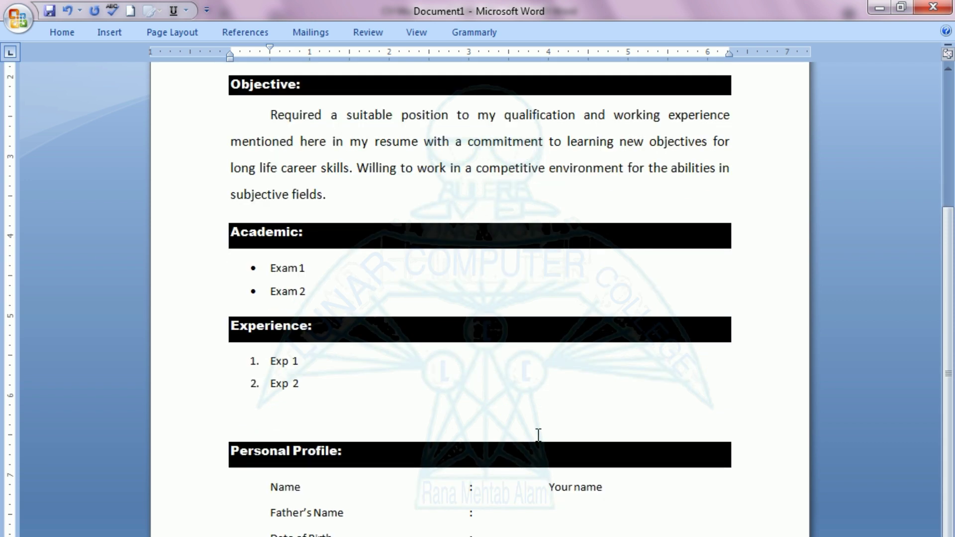
scroll(538, 435, "down", 2)
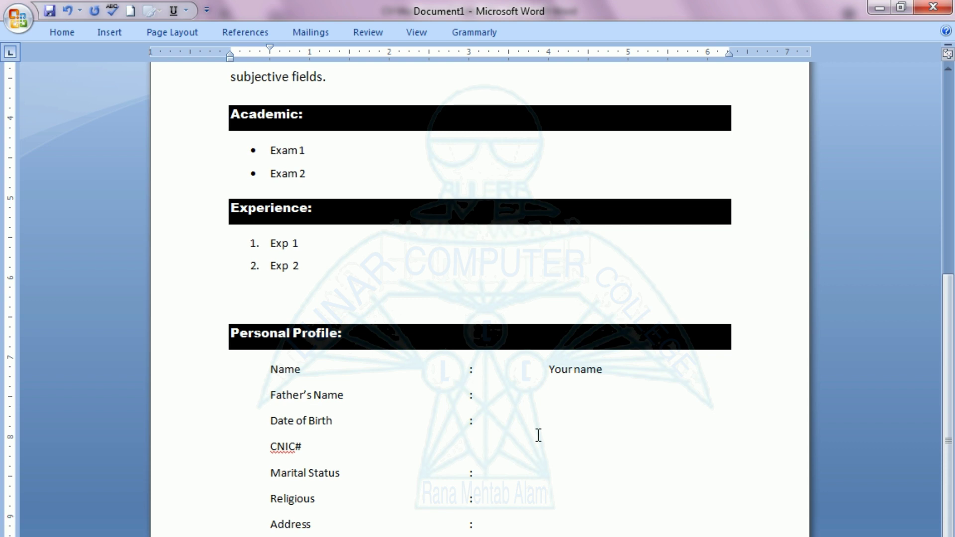
scroll(538, 435, "up", 3)
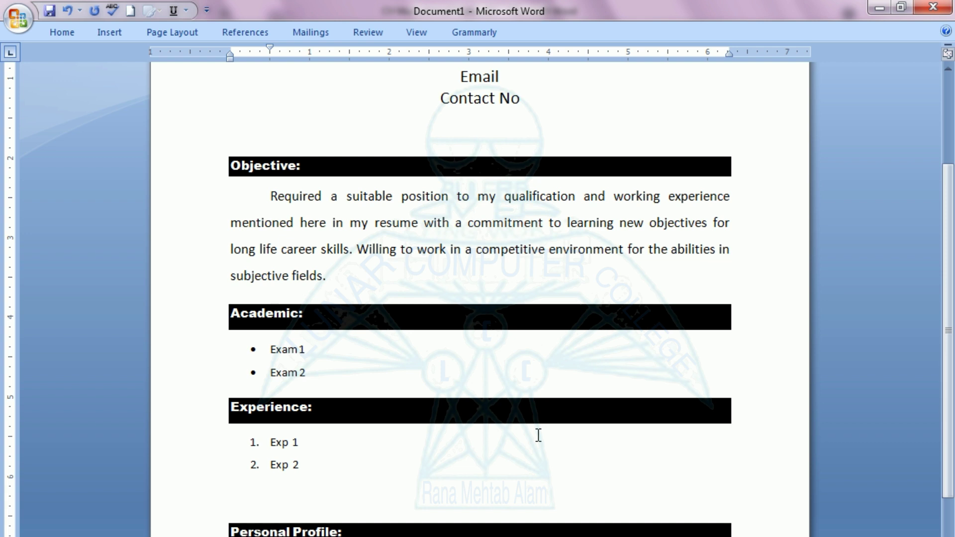
scroll(538, 435, "up", 5)
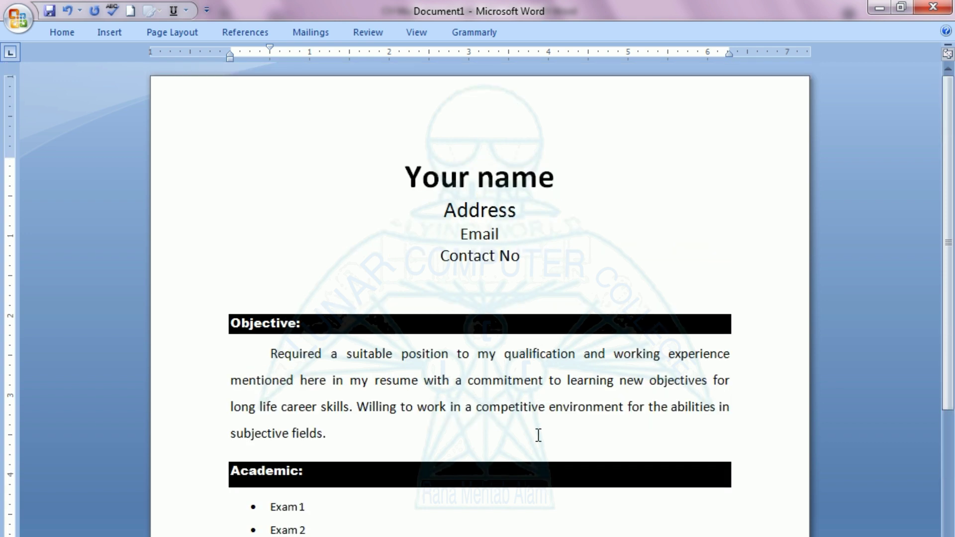